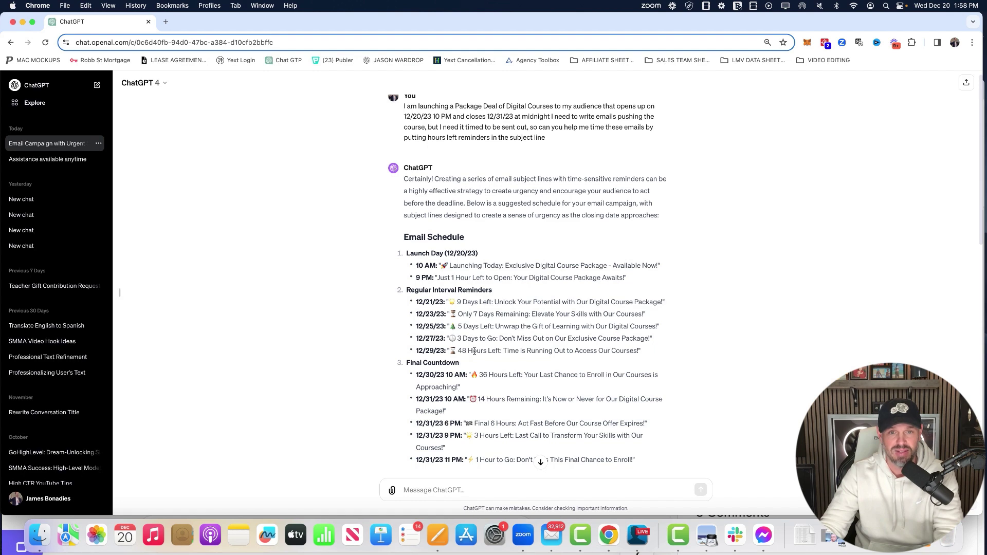
Step: Review the email schedule's countdown subject lines, the campaign tips and the follow-up prompt about wait times between emails
{"action": "scroll", "coordinate": [486, 389], "scroll_direction": "down", "scroll_amount": 1}
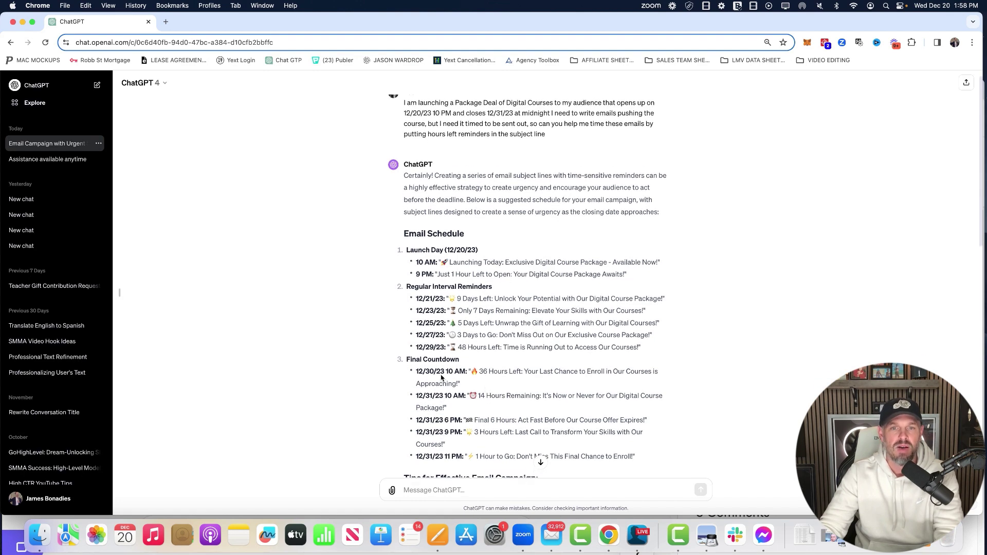
{"action": "left_click_drag", "start_coordinate": [489, 372], "coordinate": [523, 372]}
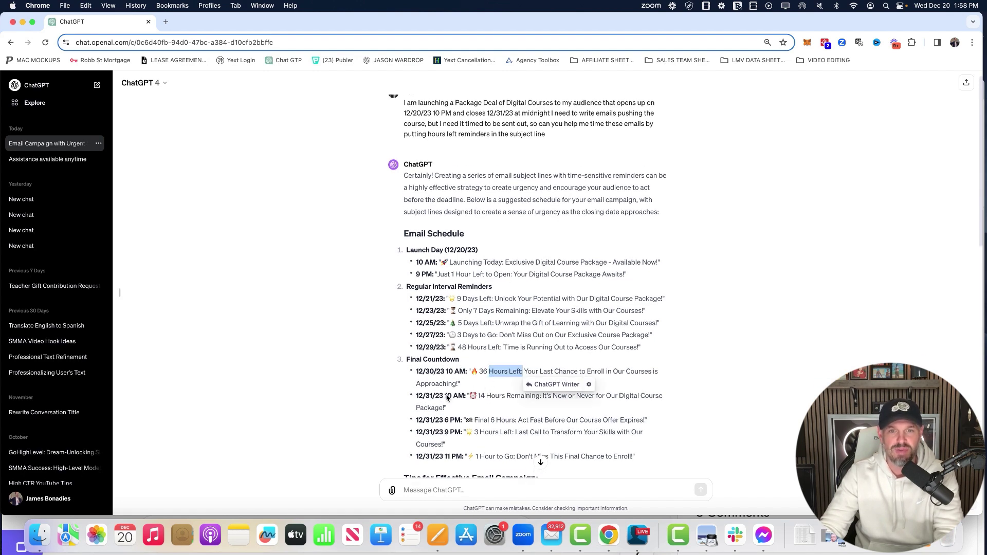
{"action": "left_click", "coordinate": [478, 398]}
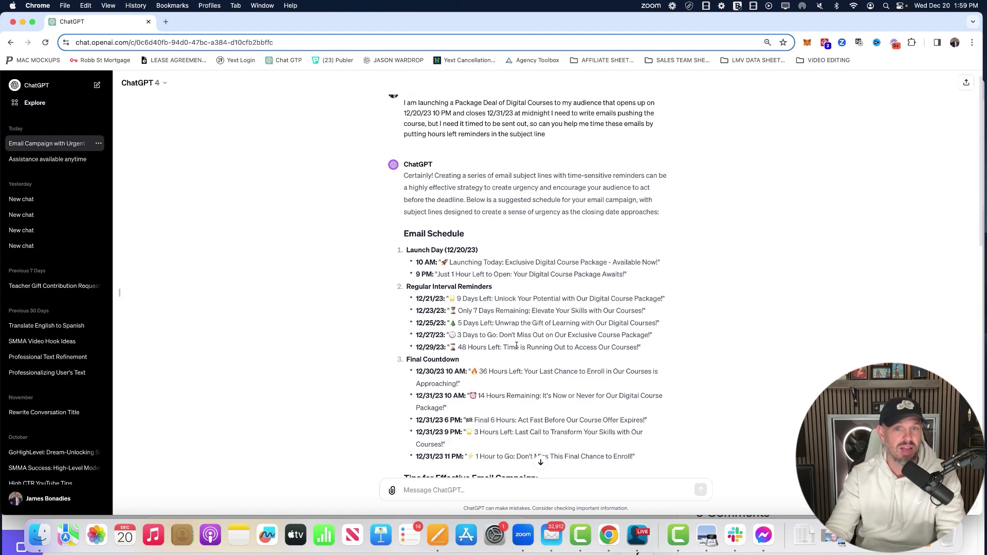
{"action": "scroll", "coordinate": [489, 417], "scroll_direction": "down", "scroll_amount": 2}
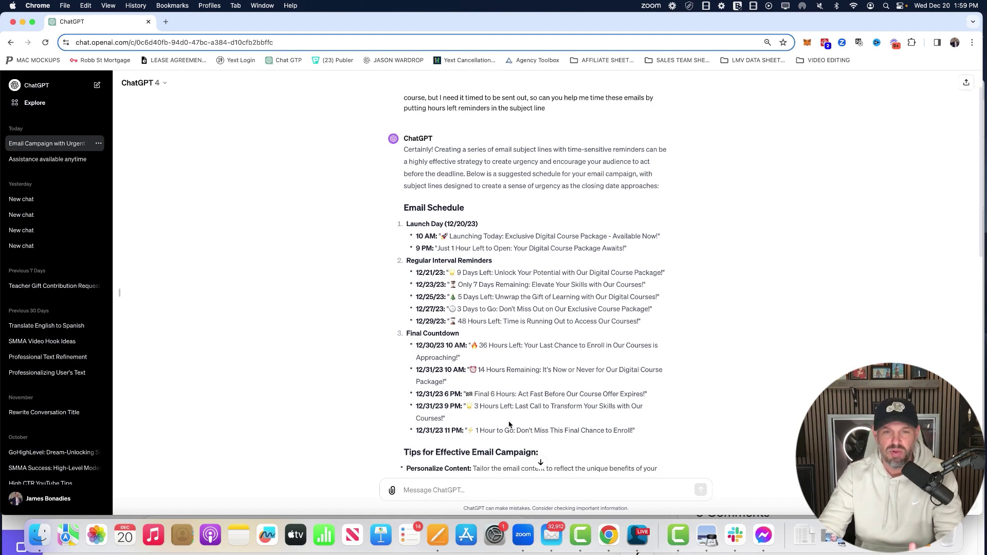
{"action": "scroll", "coordinate": [509, 425], "scroll_direction": "down", "scroll_amount": 8}
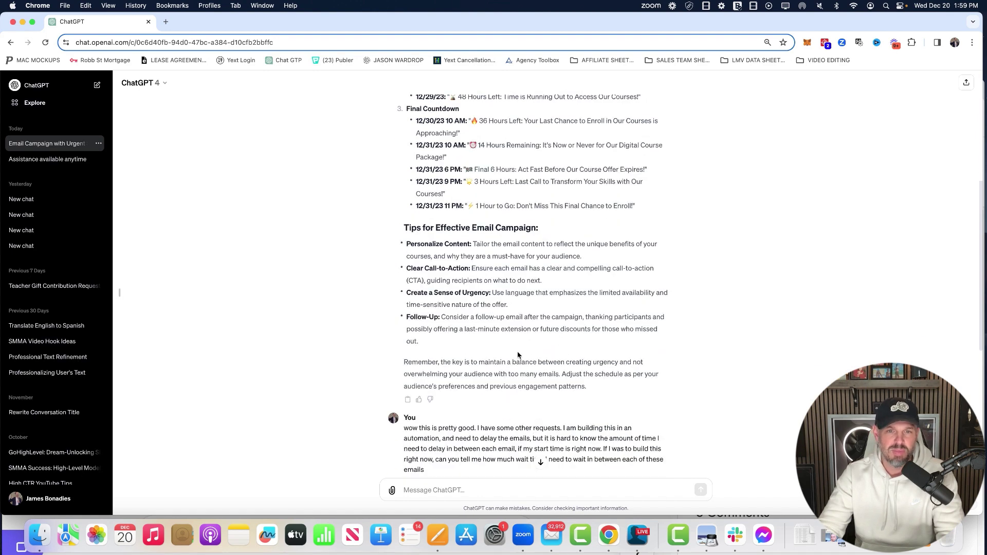
{"action": "scroll", "coordinate": [518, 355], "scroll_direction": "down", "scroll_amount": 5}
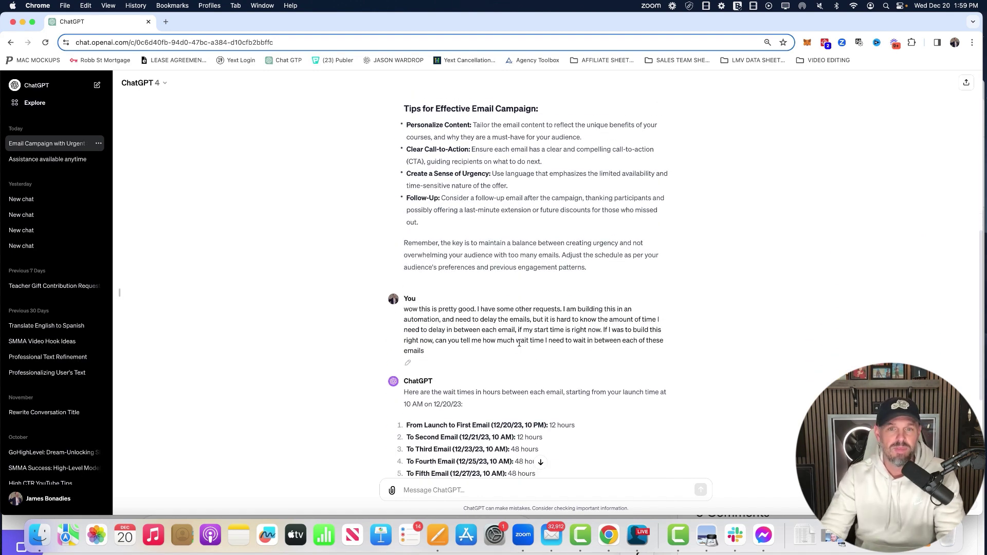
{"action": "triple_click", "coordinate": [493, 307]}
{"action": "left_click", "coordinate": [522, 307]}
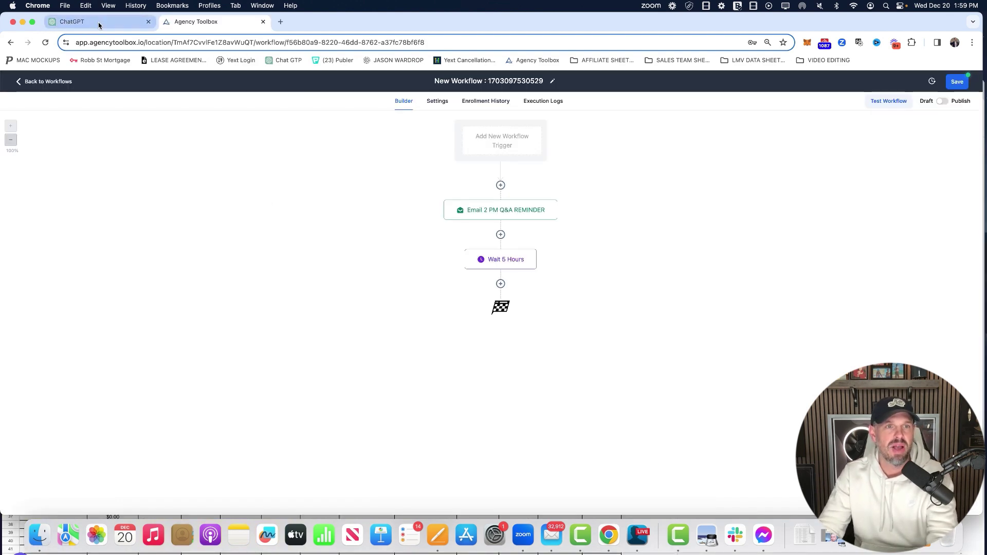
Step: Switch to the Agency Toolbox workflow and open the Email 2 PM Q&A REMINDER action to inspect its settings
{"action": "left_click", "coordinate": [100, 23]}
{"action": "left_click", "coordinate": [195, 21]}
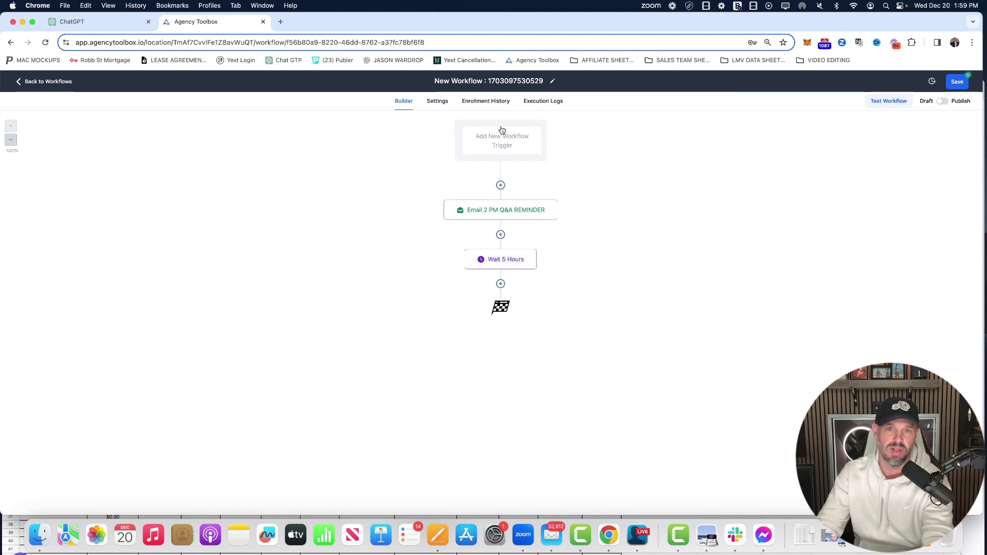
{"action": "key", "text": "ctrl+shift+Tab"}
{"action": "left_click", "coordinate": [198, 21]}
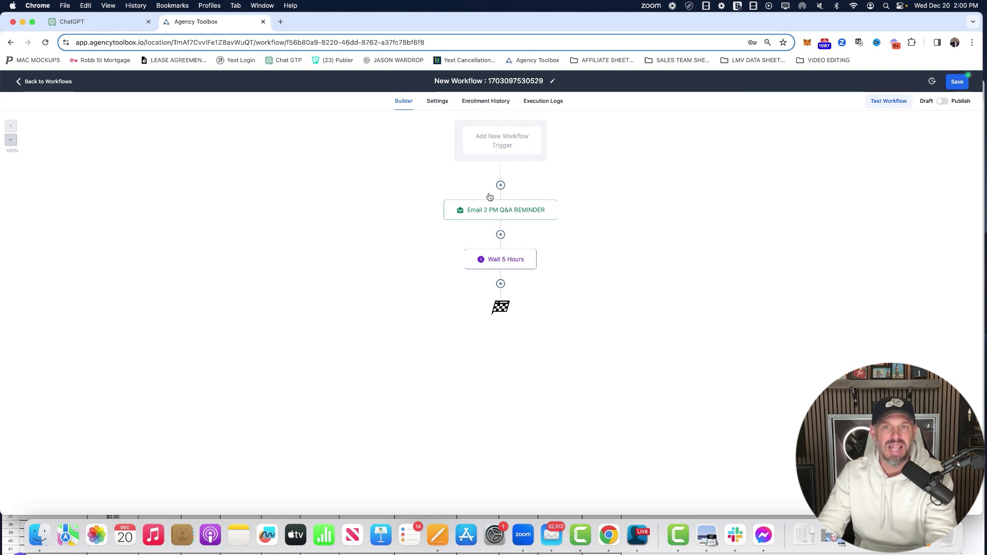
{"action": "left_click", "coordinate": [504, 212]}
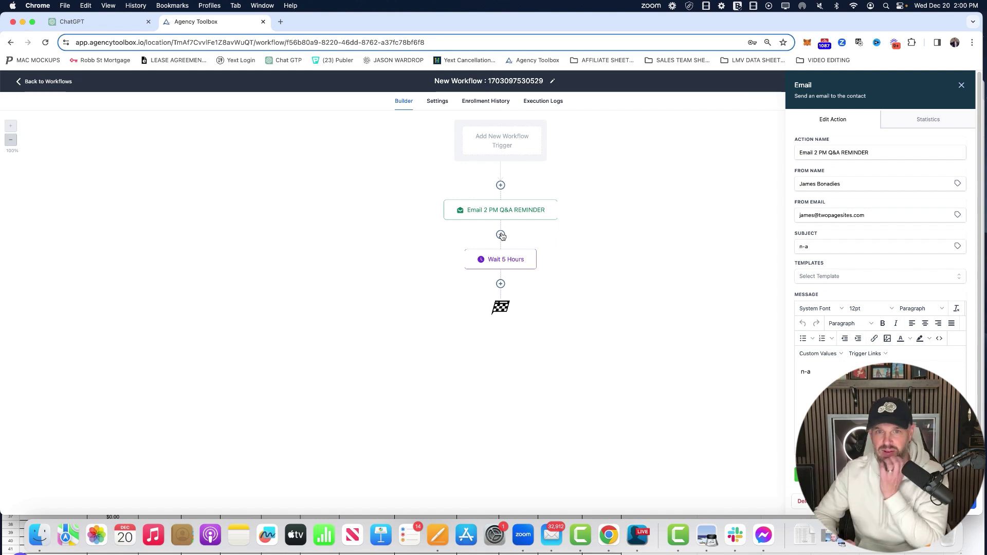
Step: Add a Wait action named "Wait 3 Hours" after the Wait 5 Hours step, with a time delay of 3 hours
{"action": "left_click", "coordinate": [500, 284]}
{"action": "left_click", "coordinate": [852, 123]}
{"action": "type", "text": "wa"}
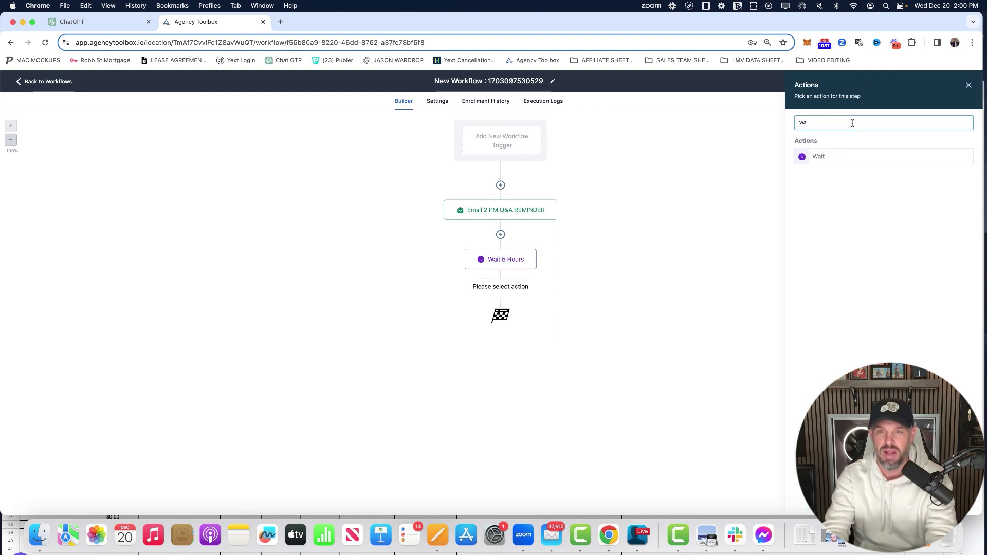
{"action": "left_click", "coordinate": [856, 155]}
{"action": "left_click", "coordinate": [753, 145]}
{"action": "type", "text": "3"}
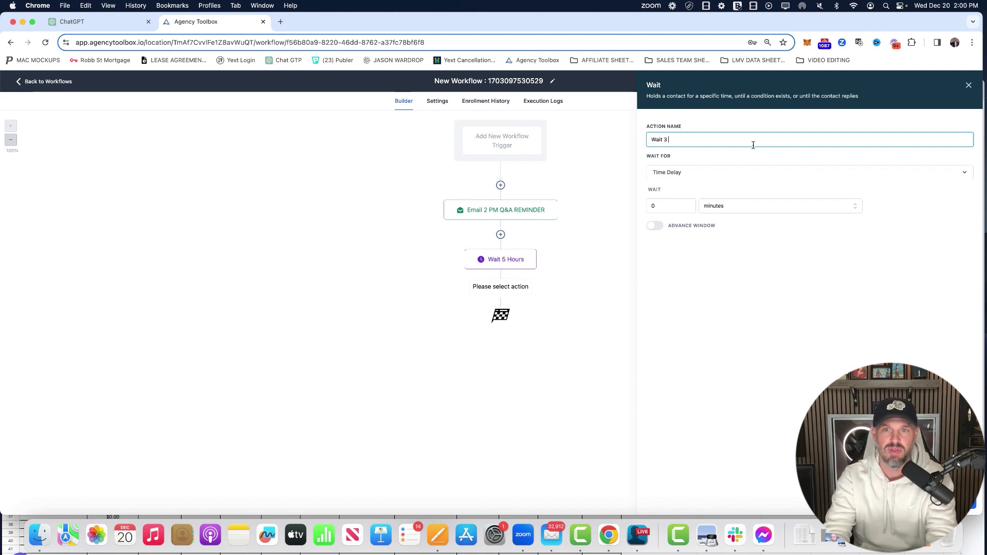
{"action": "type", "text": " Hours"}
{"action": "left_click", "coordinate": [664, 205]}
{"action": "type", "text": "3"}
{"action": "left_click", "coordinate": [770, 205]}
{"action": "left_click", "coordinate": [769, 216]}
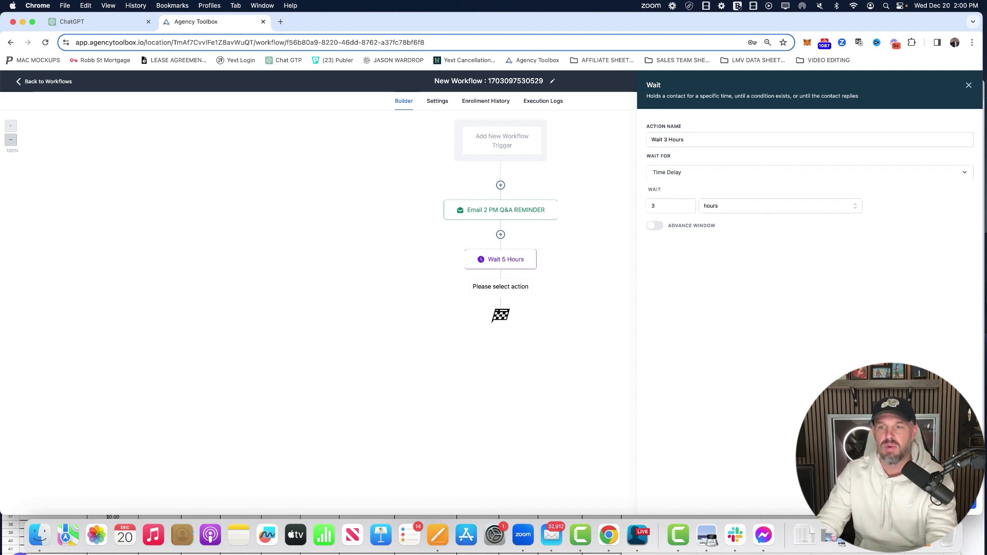
{"action": "left_click", "coordinate": [966, 504]}
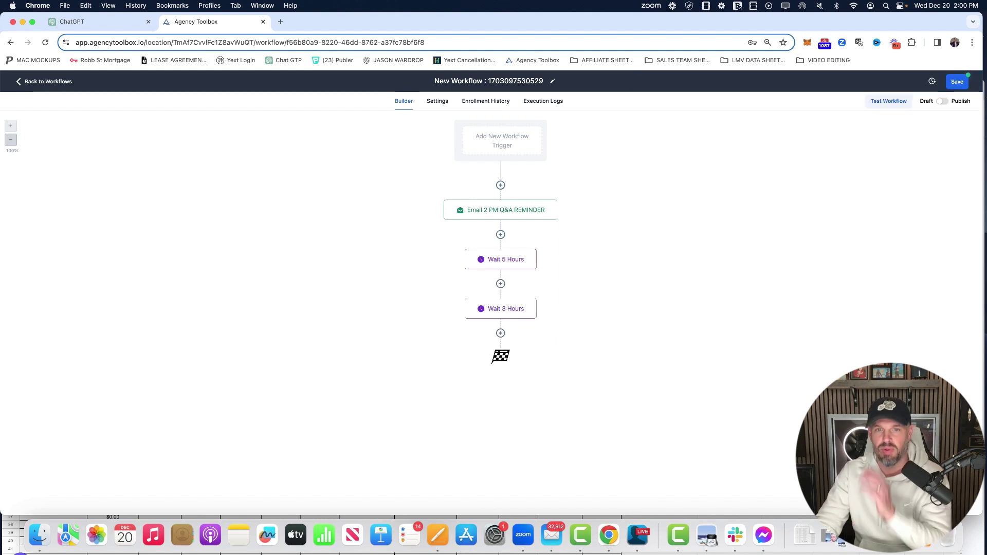
{"action": "left_click", "coordinate": [500, 284]}
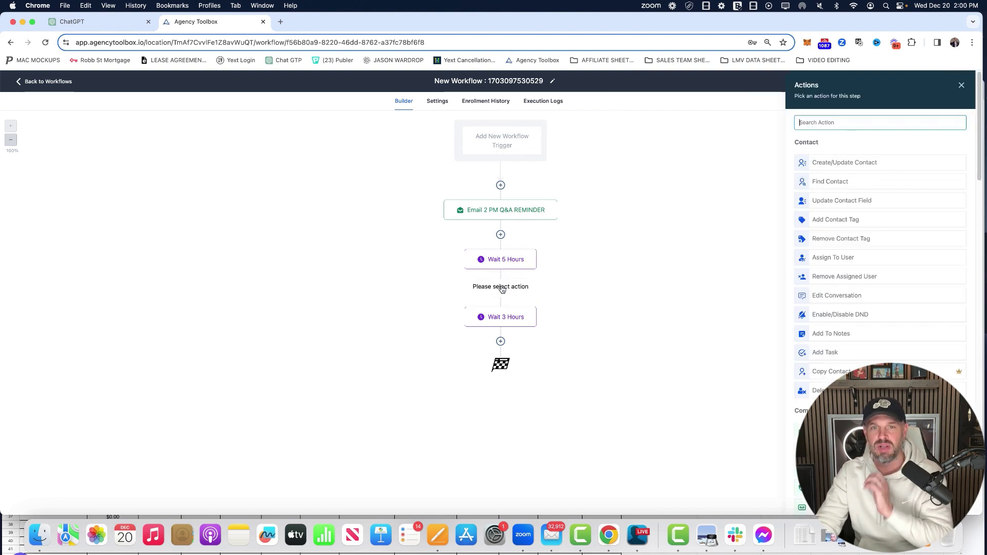
{"action": "left_click", "coordinate": [501, 341]}
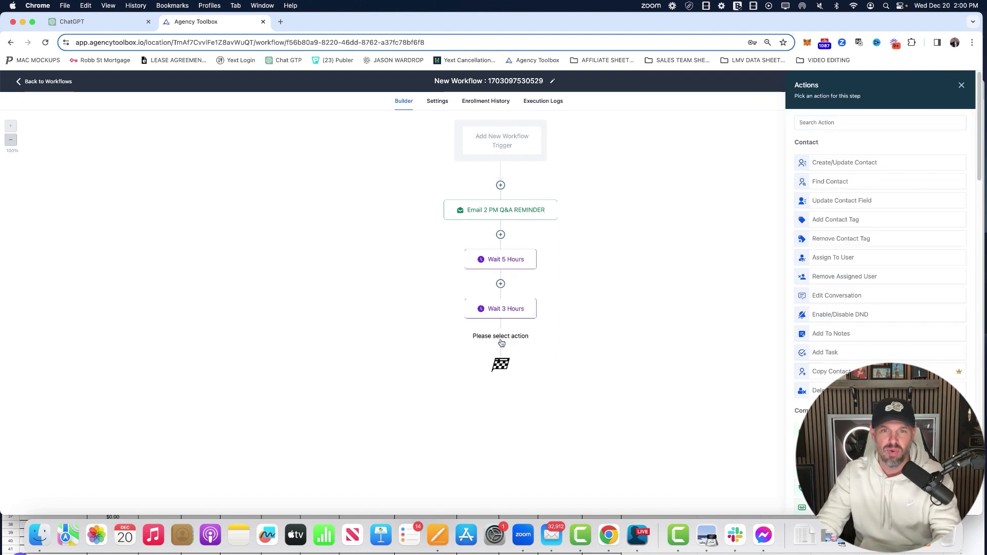
{"action": "left_click", "coordinate": [121, 22]}
{"action": "left_click", "coordinate": [211, 22]}
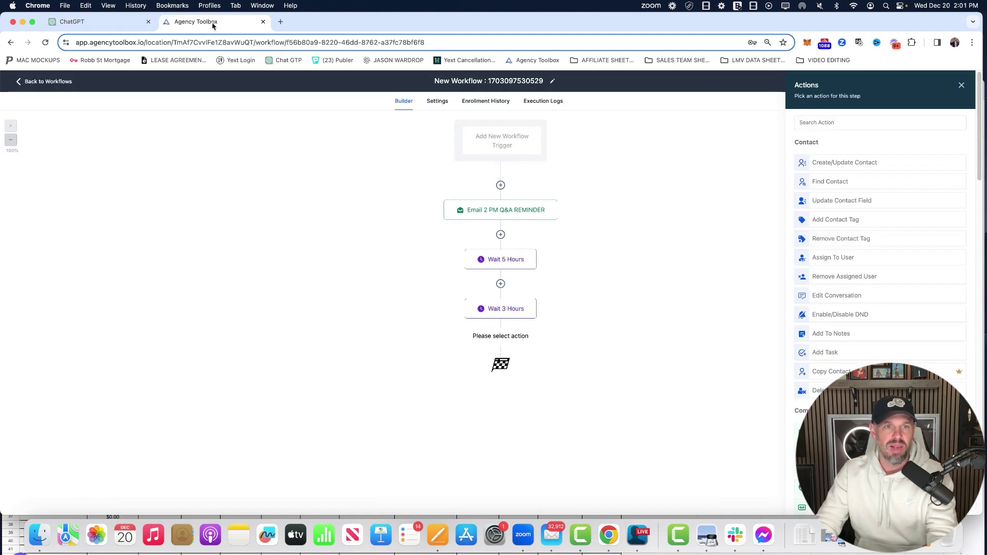
Step: Save the new workflow and open the Pay To Play Launch Sequence workflow from the workflow list
{"action": "left_click", "coordinate": [961, 85]}
{"action": "left_click", "coordinate": [957, 82]}
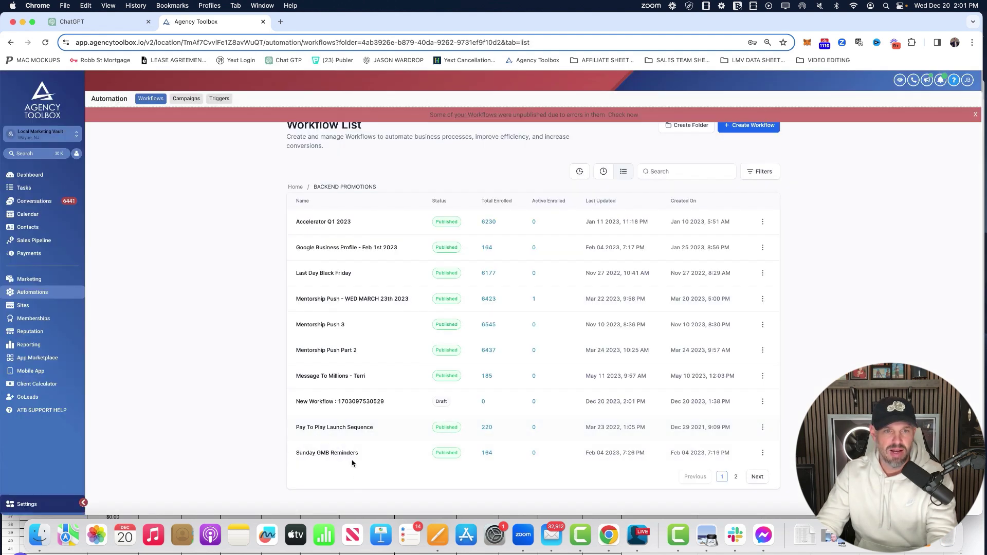
{"action": "left_click", "coordinate": [345, 430]}
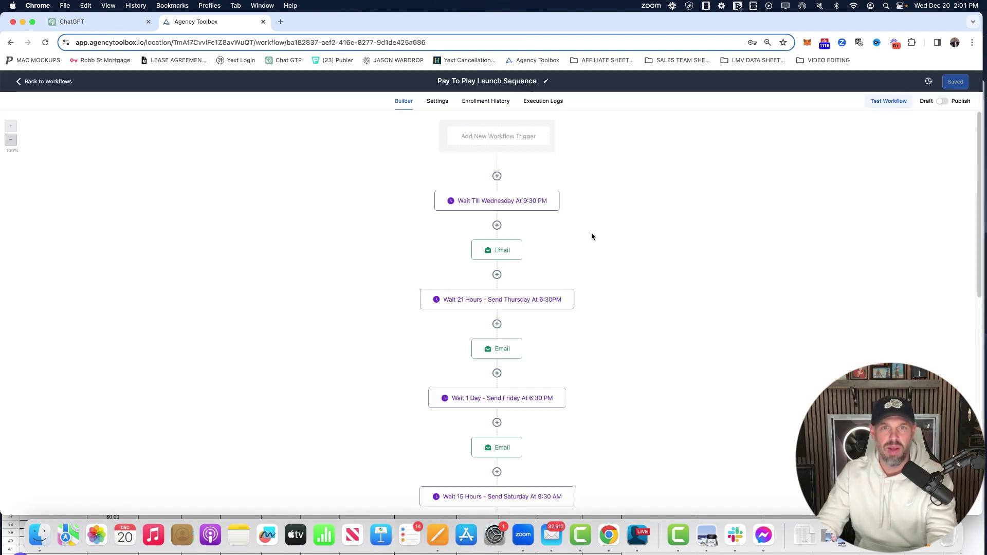
Step: Examine the wait delays and email contents throughout the Pay To Play Launch Sequence, and return to the workflow list
{"action": "left_click", "coordinate": [534, 206]}
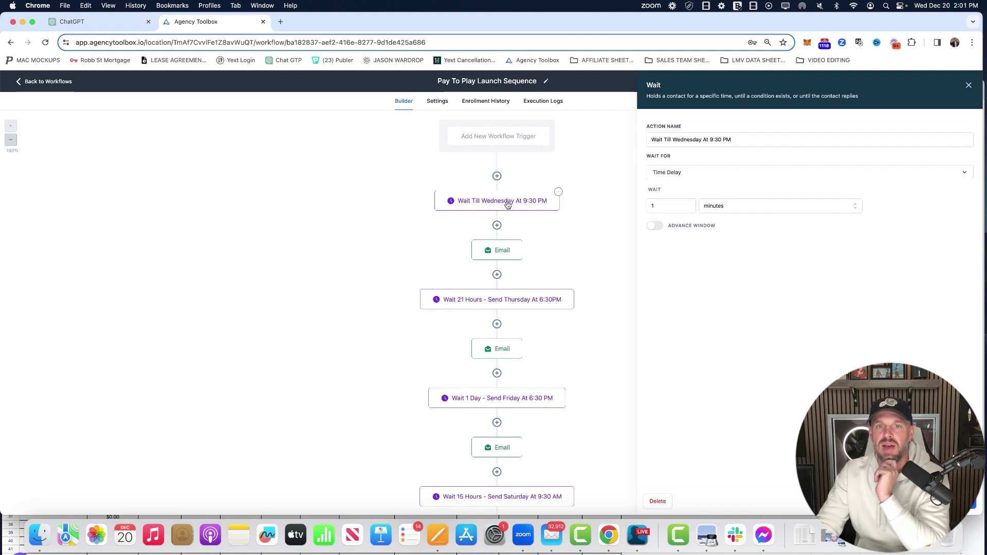
{"action": "left_click", "coordinate": [670, 207]}
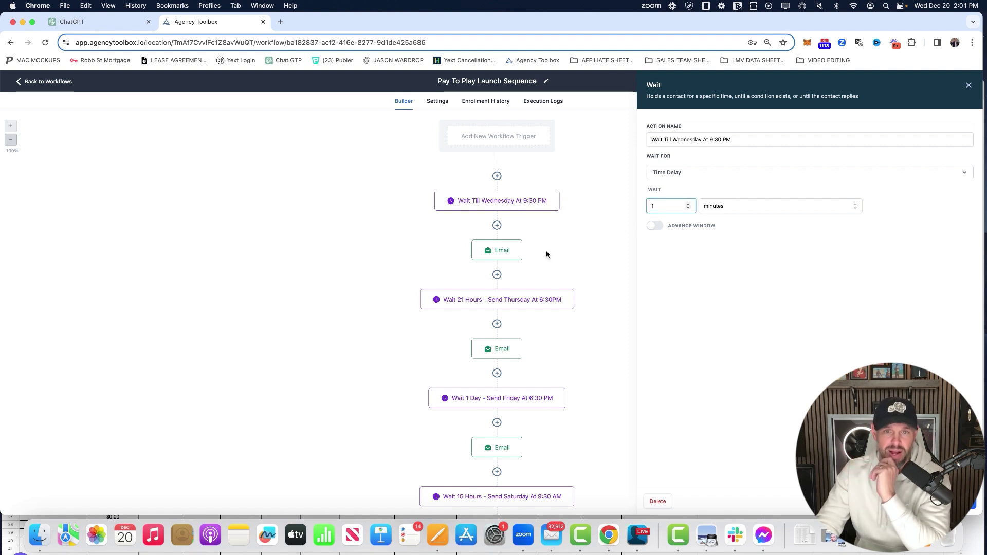
{"action": "left_click", "coordinate": [501, 250]}
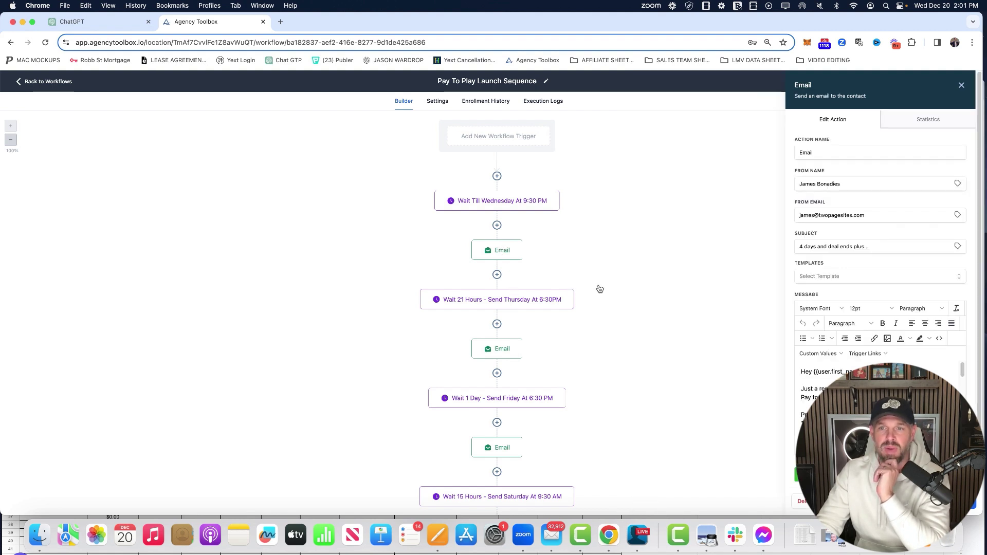
{"action": "left_click_drag", "start_coordinate": [864, 371], "coordinate": [817, 371]}
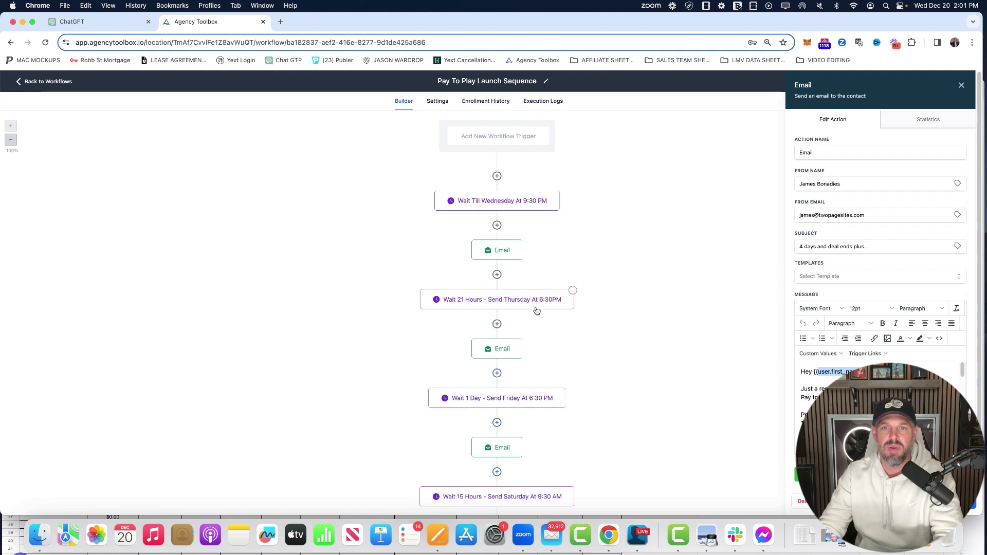
{"action": "left_click", "coordinate": [476, 302]}
{"action": "left_click", "coordinate": [499, 399]}
{"action": "scroll", "coordinate": [521, 415], "scroll_direction": "down", "scroll_amount": 5}
{"action": "left_click", "coordinate": [518, 288]}
{"action": "scroll", "coordinate": [518, 293], "scroll_direction": "down", "scroll_amount": 5}
{"action": "scroll", "coordinate": [518, 294], "scroll_direction": "up", "scroll_amount": 10}
{"action": "left_click", "coordinate": [34, 83]}
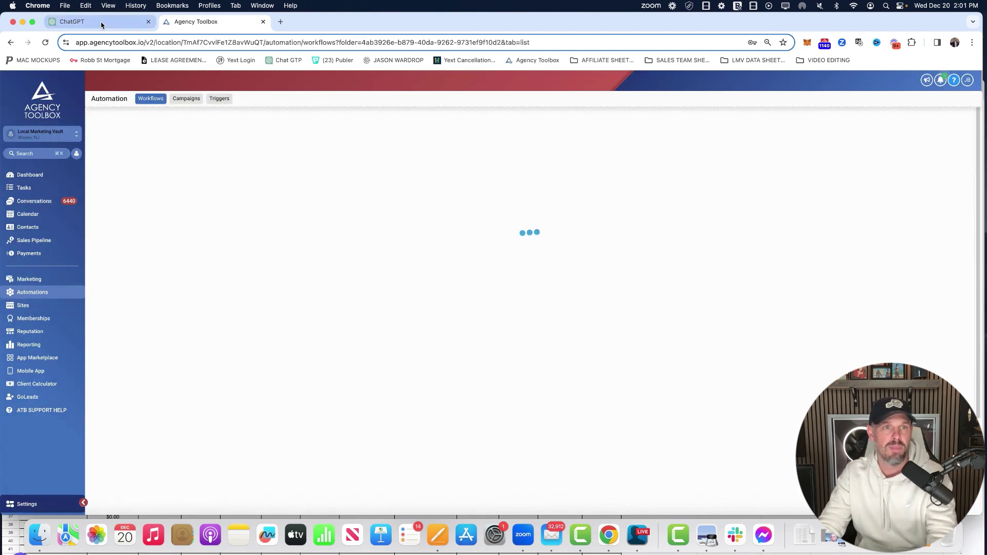
Step: Switch to ChatGPT and compare the first email's wait time with the launch-day entries in the email schedule
{"action": "left_click", "coordinate": [93, 22]}
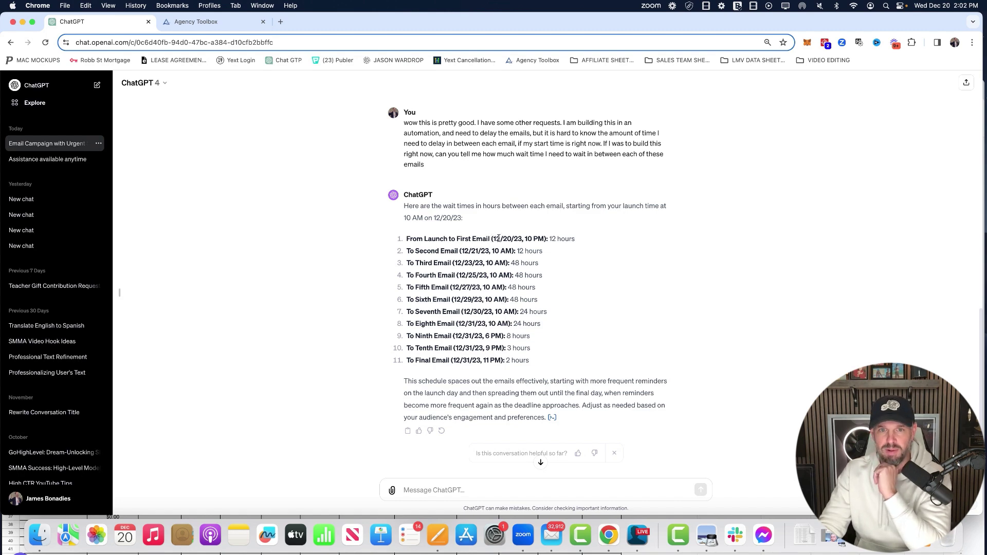
{"action": "left_click_drag", "start_coordinate": [576, 238], "coordinate": [548, 239]}
{"action": "scroll", "coordinate": [519, 208], "scroll_direction": "up", "scroll_amount": 10}
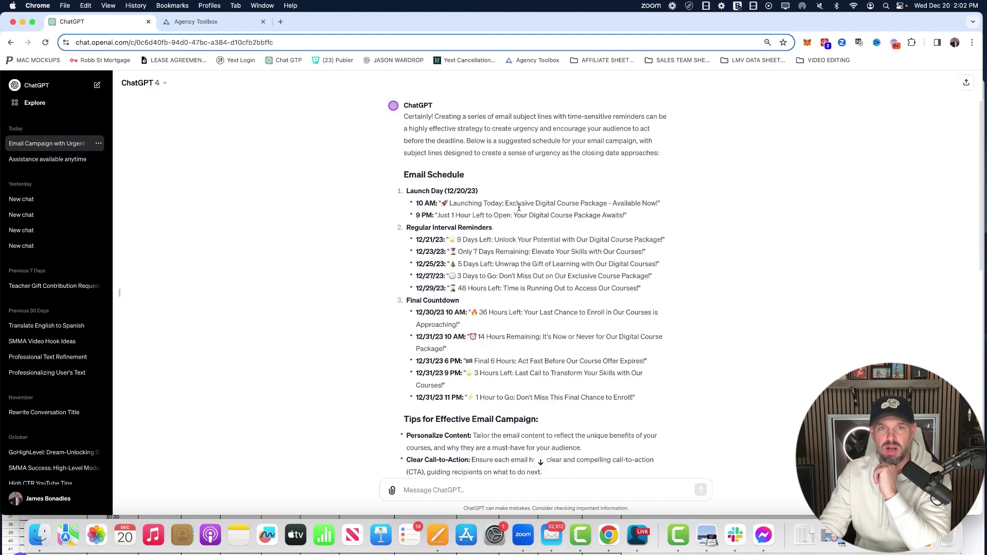
{"action": "scroll", "coordinate": [519, 208], "scroll_direction": "down", "scroll_amount": 5}
{"action": "scroll", "coordinate": [519, 207], "scroll_direction": "up", "scroll_amount": 2}
{"action": "scroll", "coordinate": [470, 257], "scroll_direction": "down", "scroll_amount": 8}
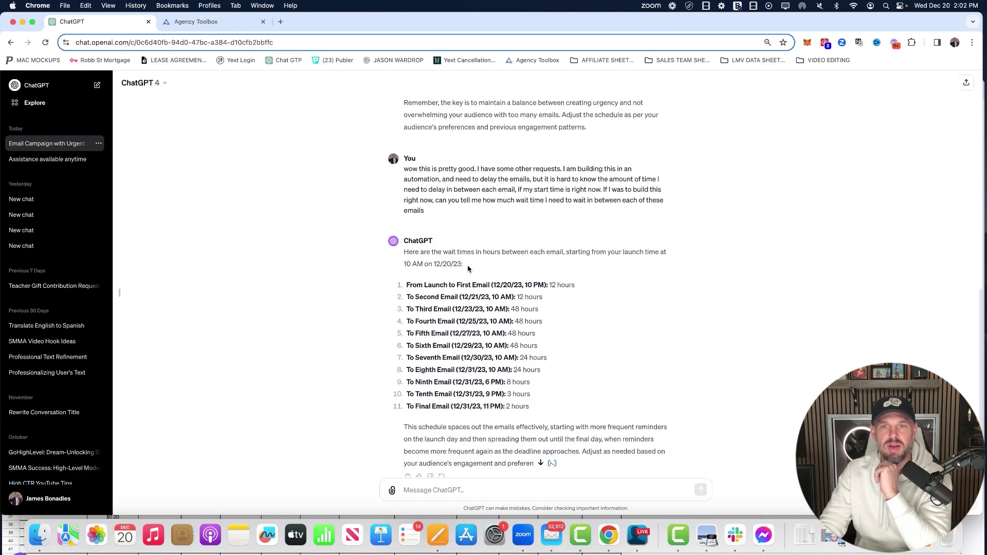
Step: Check the stated launch time against the first email's send time and wait hours, and return to the email schedule
{"action": "left_click_drag", "start_coordinate": [591, 254], "coordinate": [463, 264]}
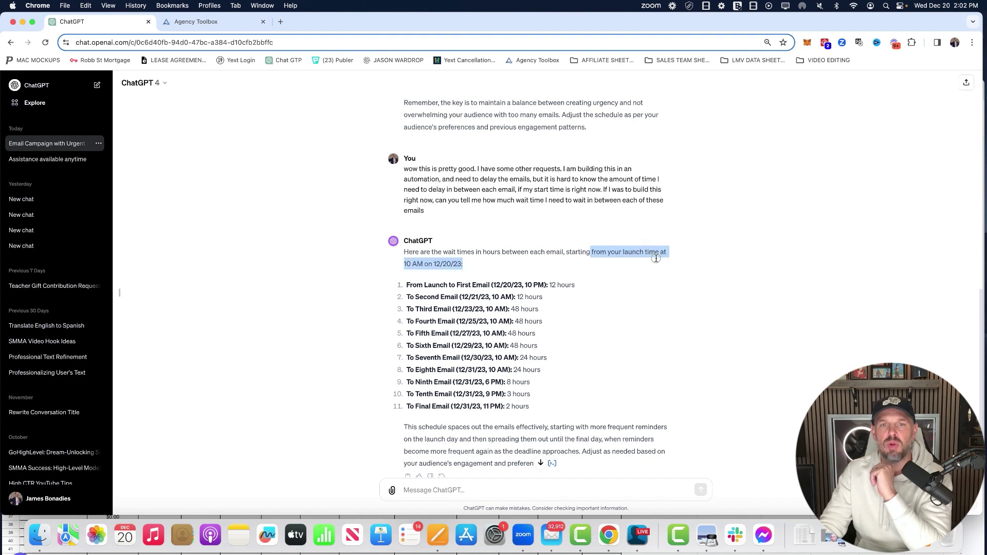
{"action": "left_click", "coordinate": [501, 288]}
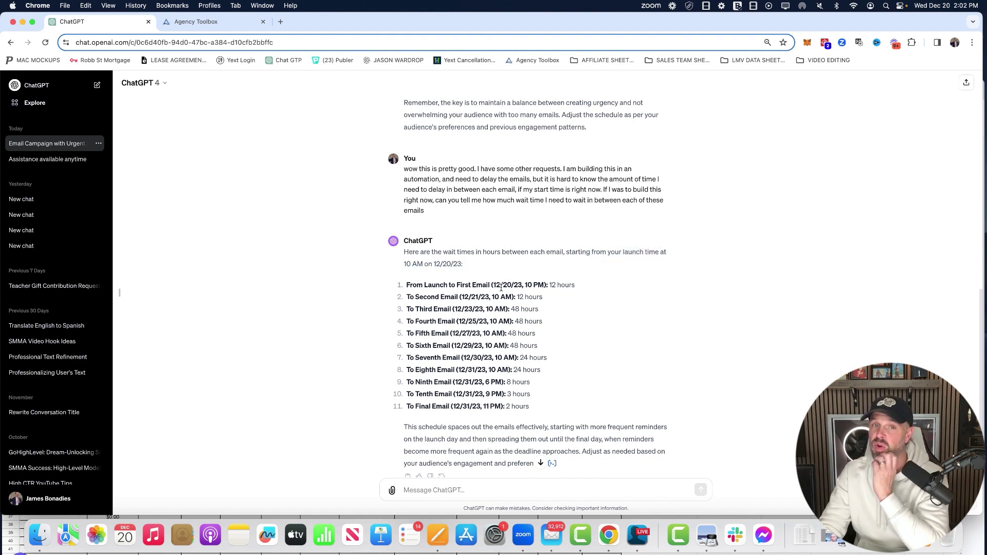
{"action": "left_click_drag", "start_coordinate": [576, 286], "coordinate": [548, 285]}
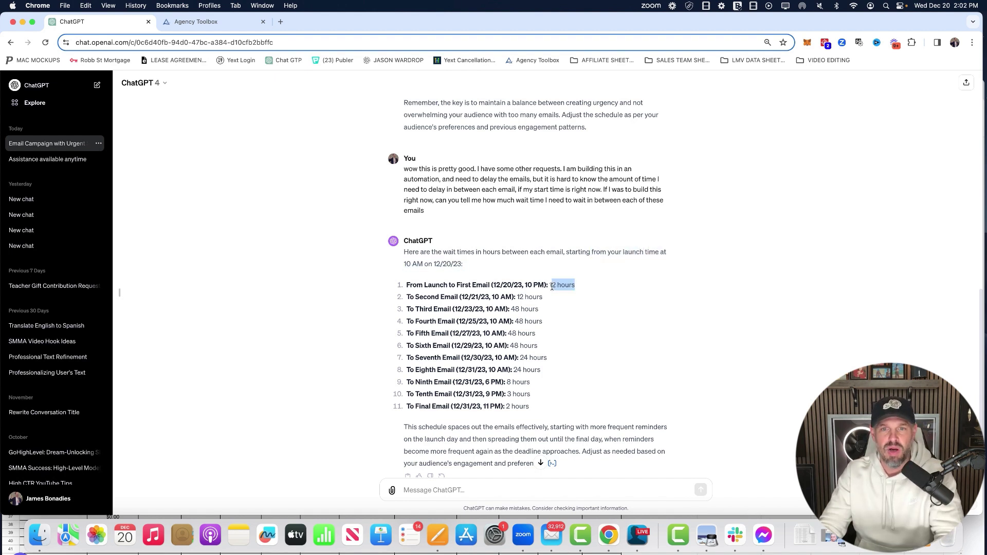
{"action": "left_click", "coordinate": [521, 297]}
{"action": "triple_click", "coordinate": [521, 284]}
{"action": "left_click", "coordinate": [474, 287]}
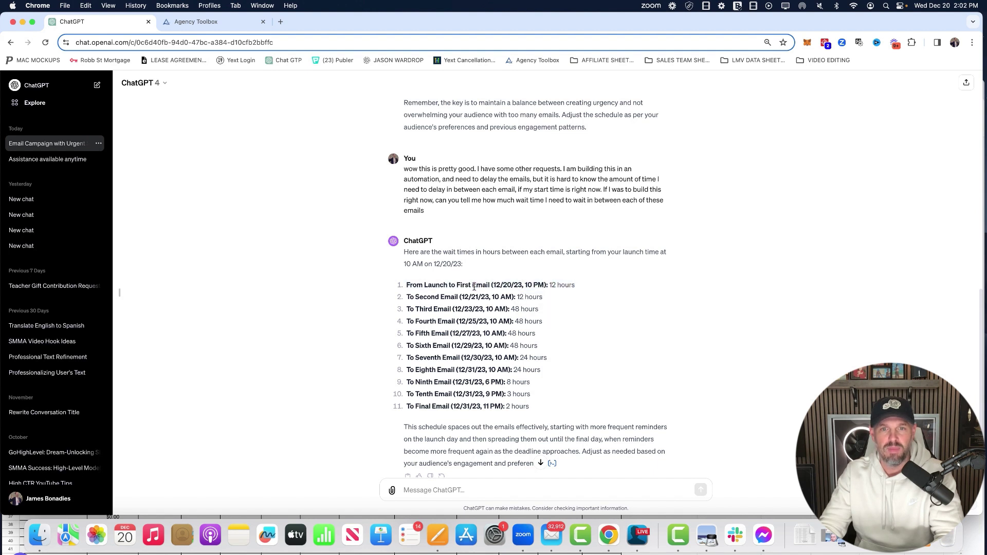
{"action": "left_click_drag", "start_coordinate": [452, 286], "coordinate": [406, 286]}
{"action": "left_click", "coordinate": [469, 284]}
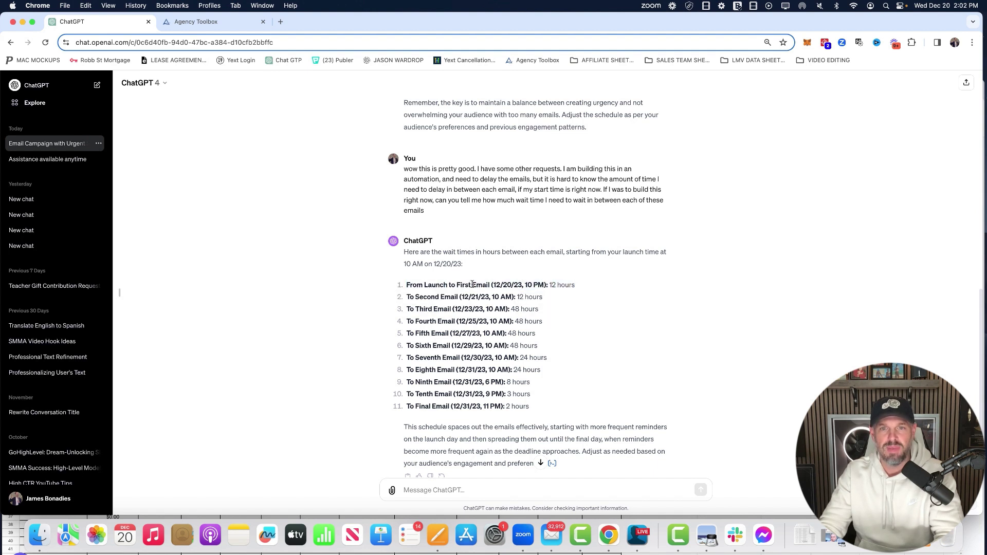
{"action": "left_click_drag", "start_coordinate": [546, 286], "coordinate": [525, 286]}
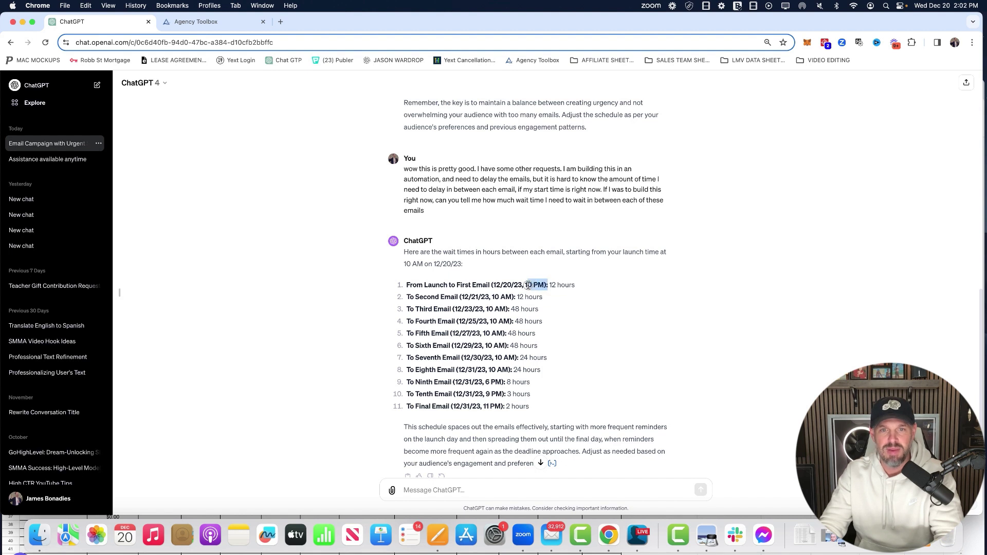
{"action": "left_click", "coordinate": [498, 296]}
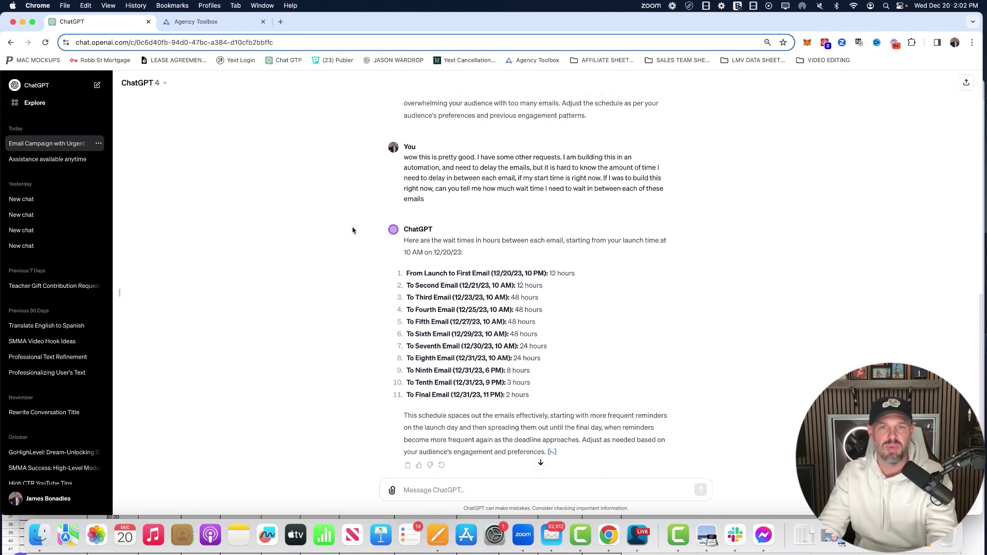
{"action": "scroll", "coordinate": [394, 186], "scroll_direction": "up", "scroll_amount": 10}
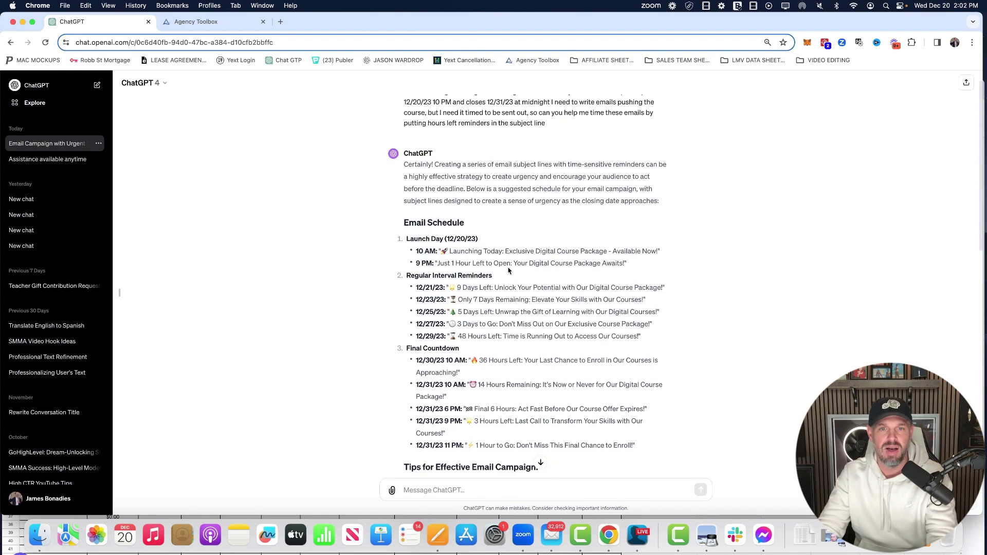
Step: Ask ChatGPT to adjust the starting time of this launch for 3PM Eastern today
{"action": "left_click_drag", "start_coordinate": [443, 249], "coordinate": [659, 250]}
{"action": "scroll", "coordinate": [439, 211], "scroll_direction": "down", "scroll_amount": 10}
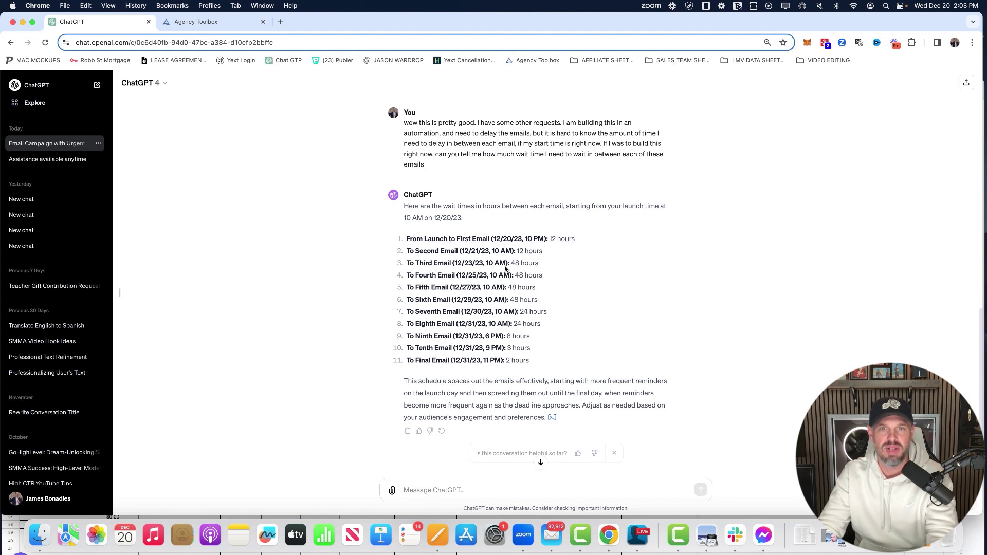
{"action": "left_click", "coordinate": [456, 490]}
{"action": "type", "text": "Can you adjust the wait times"}
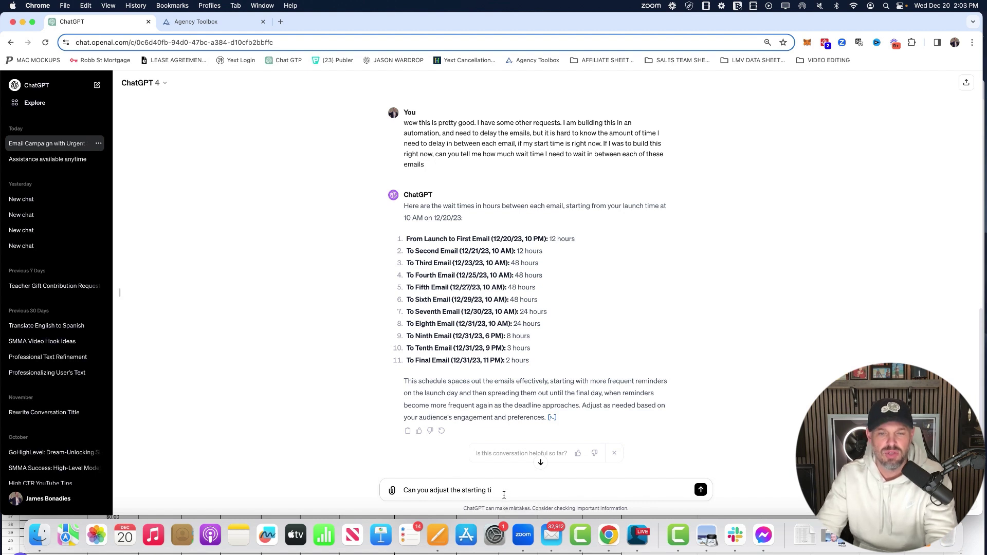
{"action": "type", "text": "me"}
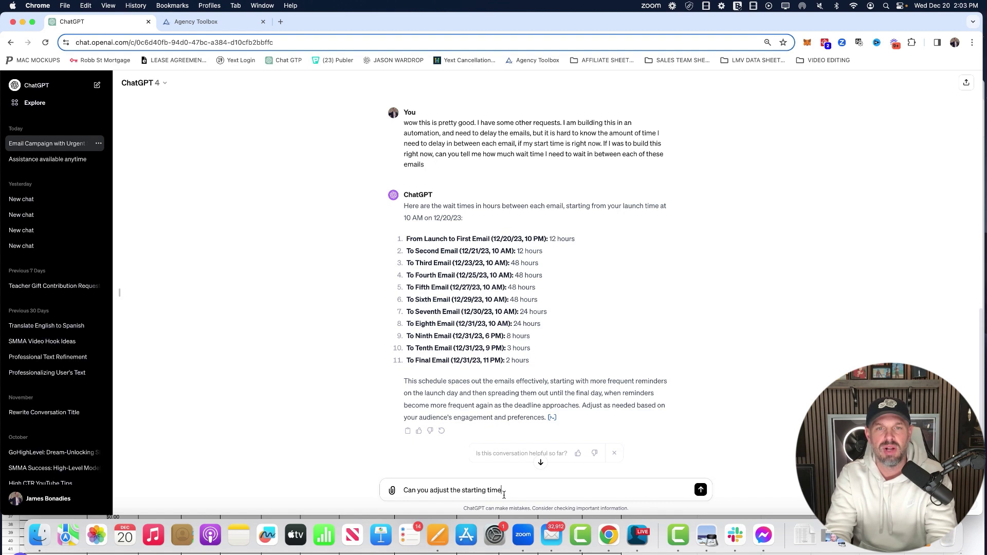
{"action": "type", "text": " of this launc"}
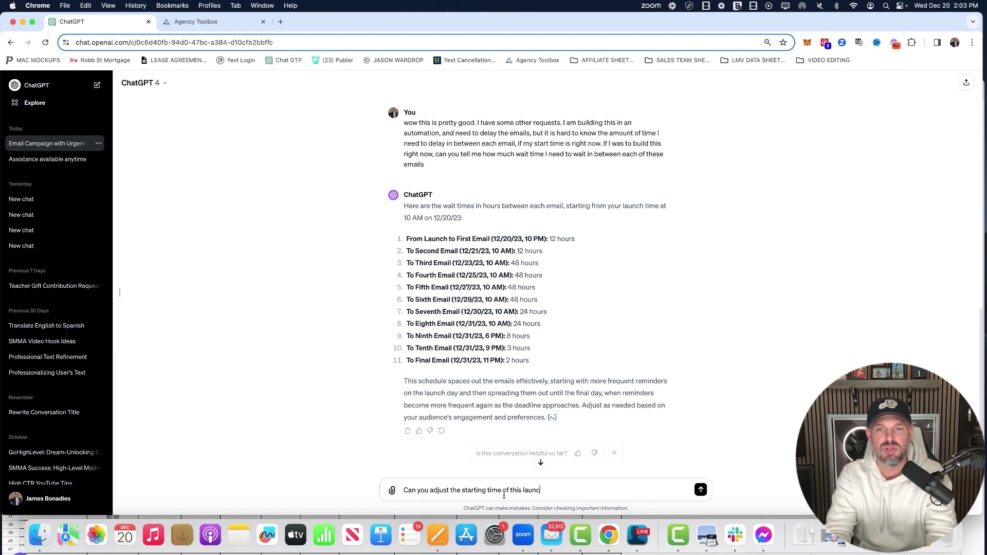
{"action": "type", "text": "h for 3PM Easter"}
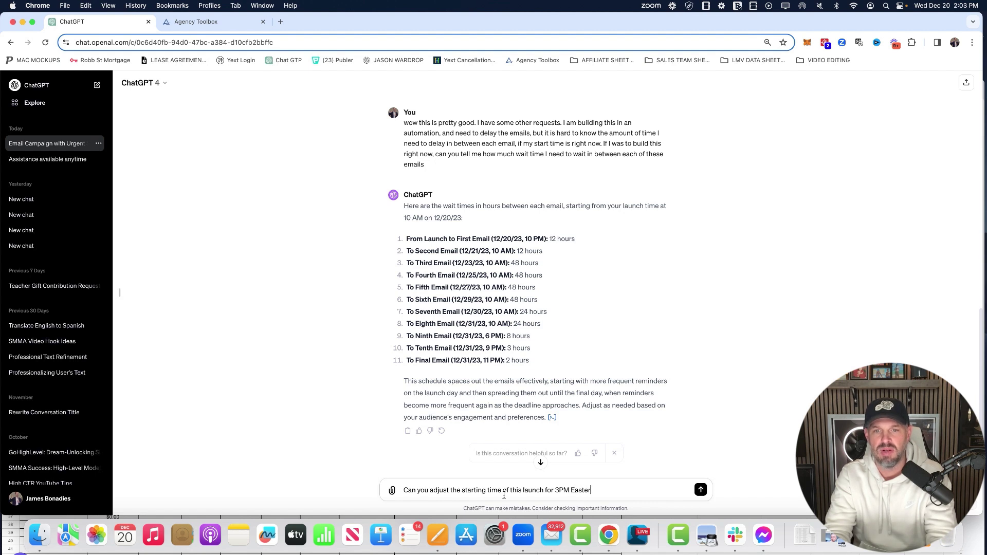
{"action": "type", "text": "n today"}
{"action": "key", "text": "Return"}
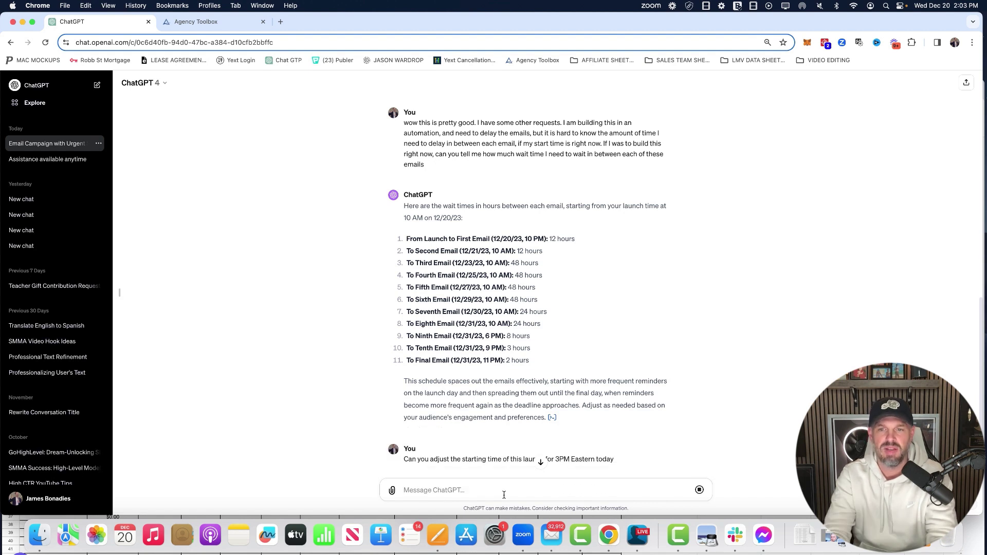
Step: Copy the 10 AM launch-day subject line, "Launching Today: Exclusive Digital Course Package - Available Now!", from the original email schedule
{"action": "triple_click", "coordinate": [471, 242]}
{"action": "left_click", "coordinate": [639, 278]}
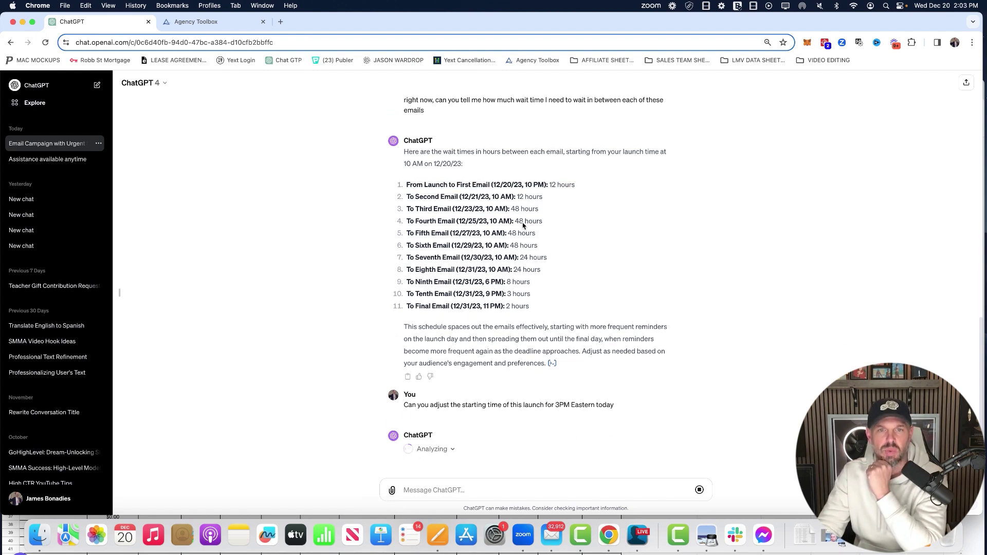
{"action": "scroll", "coordinate": [622, 278], "scroll_direction": "up", "scroll_amount": 10}
{"action": "scroll", "coordinate": [621, 278], "scroll_direction": "up", "scroll_amount": 5}
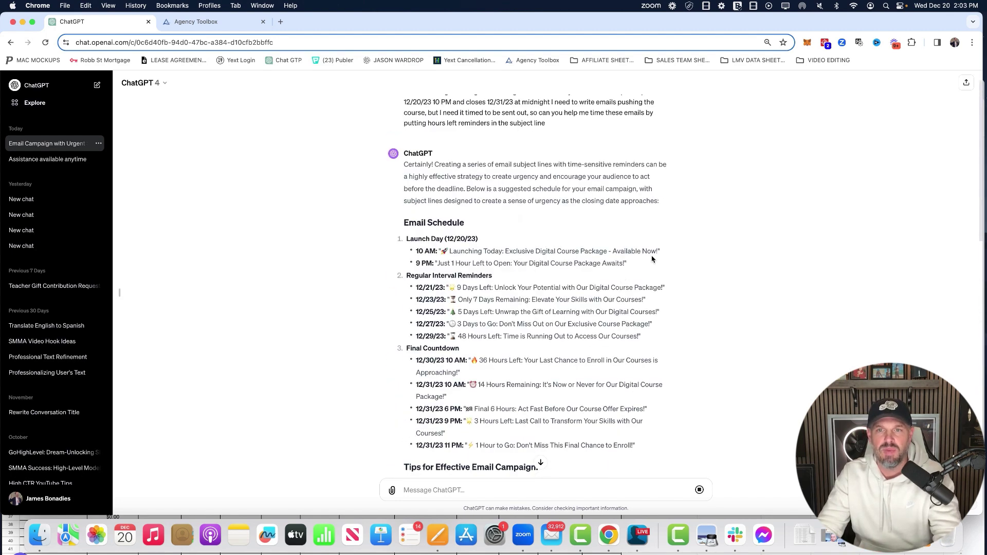
{"action": "left_click_drag", "start_coordinate": [663, 251], "coordinate": [443, 251]}
{"action": "key", "text": "super+c"}
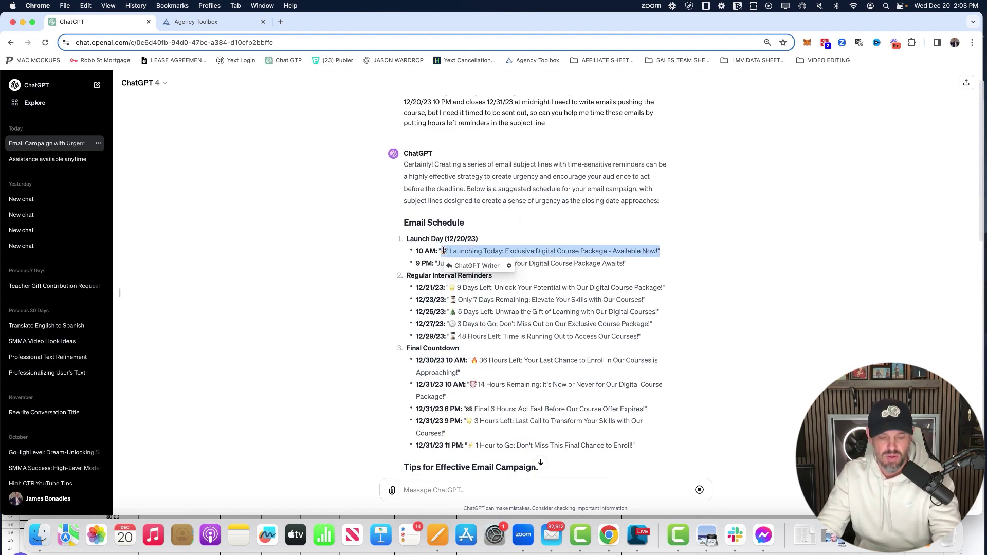
Step: Switch to Agency Toolbox, open the draft New Workflow, and replace the 2 PM Q&A REMINDER email's subject with the copied line
{"action": "left_click", "coordinate": [225, 22]}
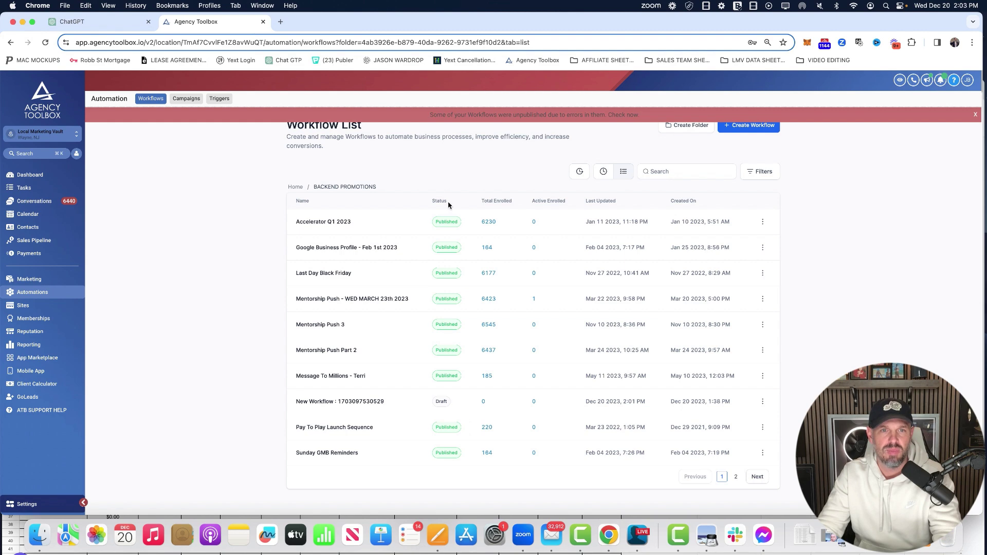
{"action": "left_click", "coordinate": [758, 477]}
{"action": "left_click", "coordinate": [363, 249]}
{"action": "left_click", "coordinate": [506, 211]}
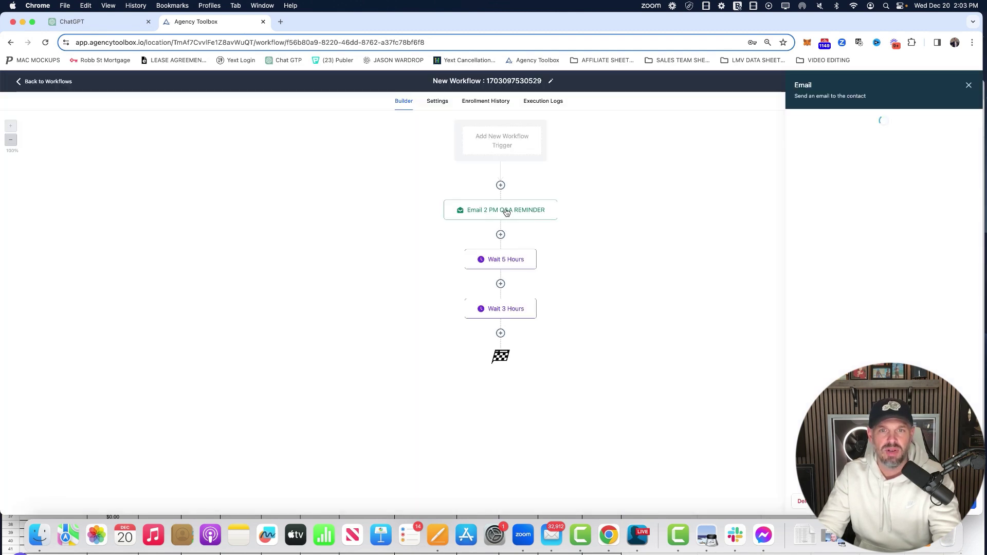
{"action": "triple_click", "coordinate": [859, 246]}
{"action": "key", "text": "super+v"}
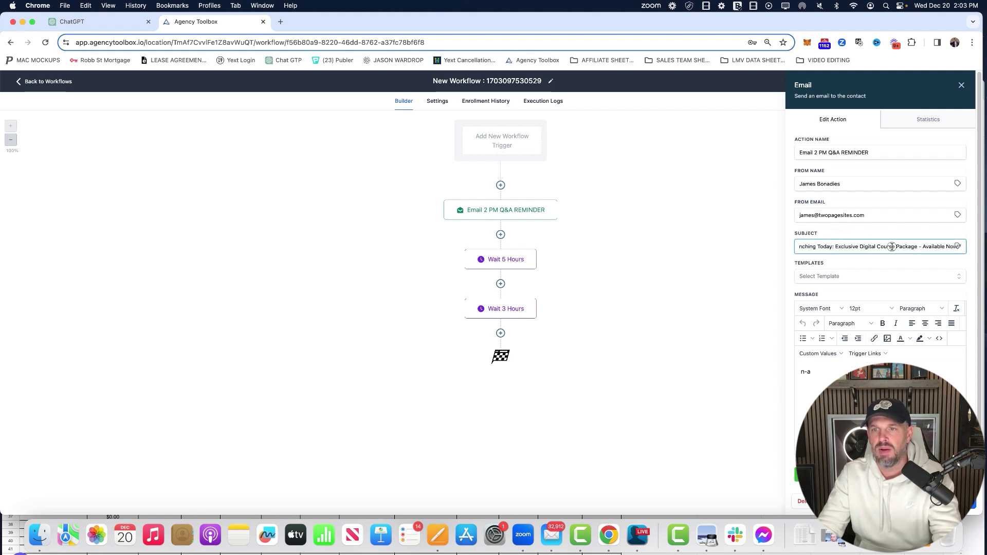
Step: Replace "Launching Today:" in the email's subject with "REMINDER" and close the email settings
{"action": "left_click_drag", "start_coordinate": [892, 247], "coordinate": [756, 247]}
{"action": "left_click", "coordinate": [849, 246]}
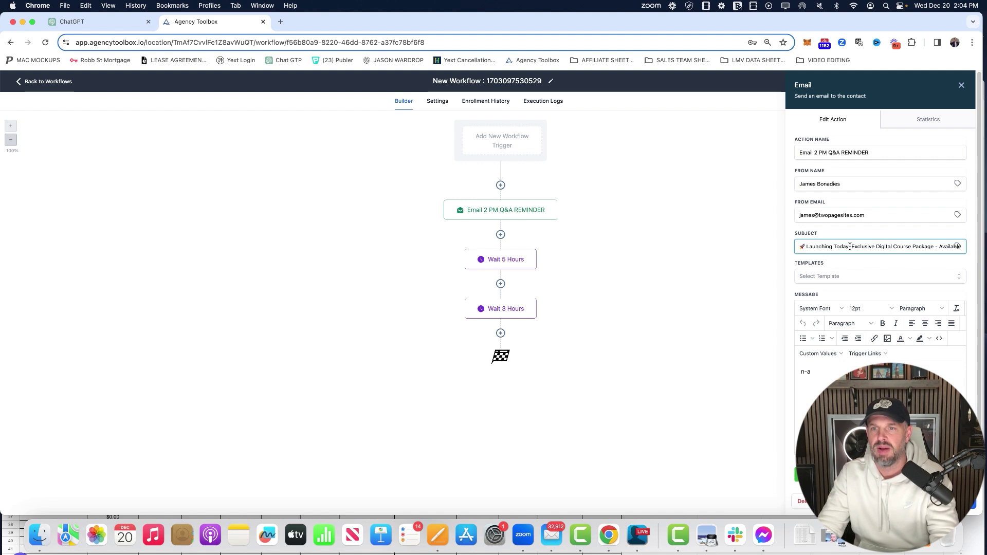
{"action": "left_click_drag", "start_coordinate": [850, 247], "coordinate": [807, 247]}
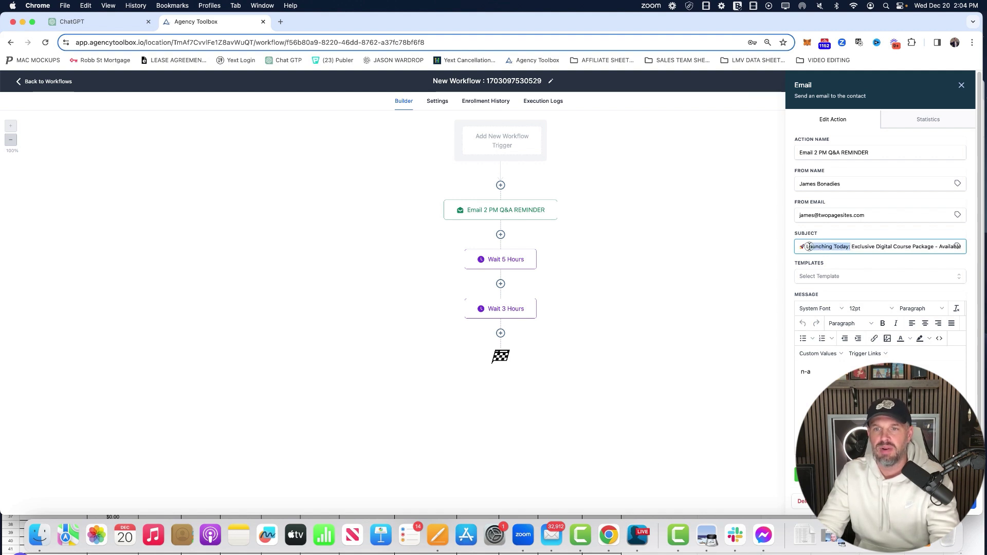
{"action": "type", "text": "REMINDER"}
{"action": "left_click", "coordinate": [600, 193]}
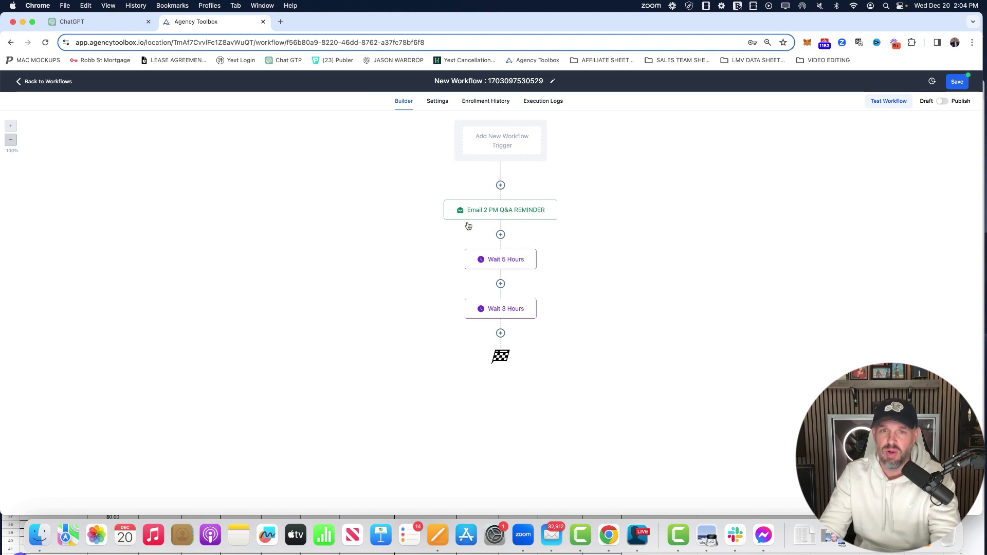
Step: Add an email action named "Open Cart Email 10PM Eastern" after the 3-hour wait at the end of the workflow
{"action": "left_click", "coordinate": [500, 334]}
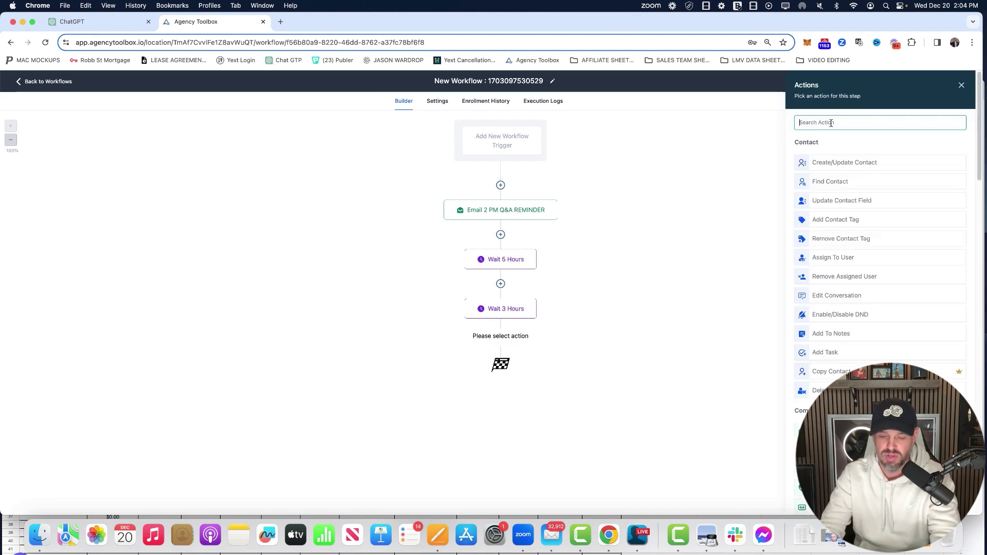
{"action": "type", "text": "email"}
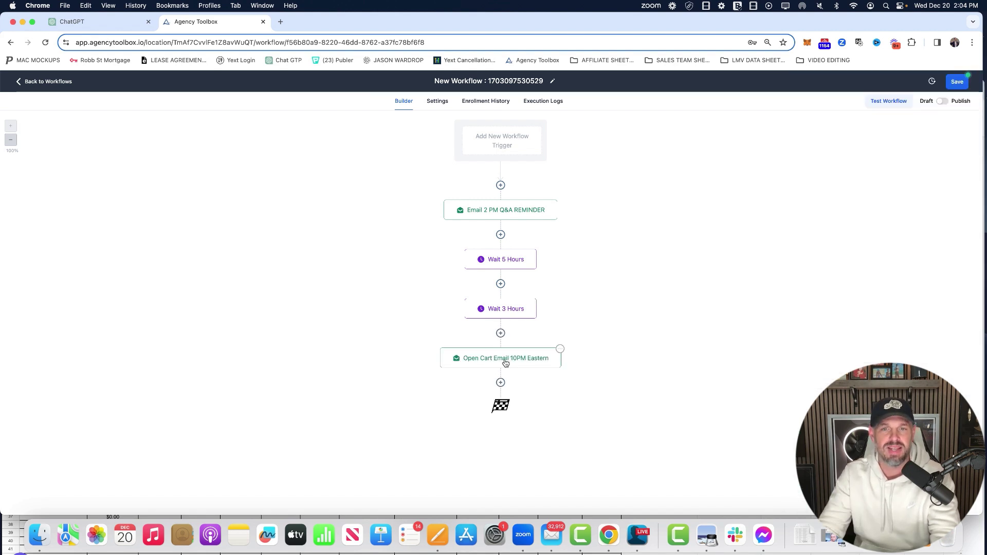
Step: Switch to ChatGPT and compare the updated wait times for the 3 PM start with the earlier wait times, especially the first email's
{"action": "left_click", "coordinate": [125, 26]}
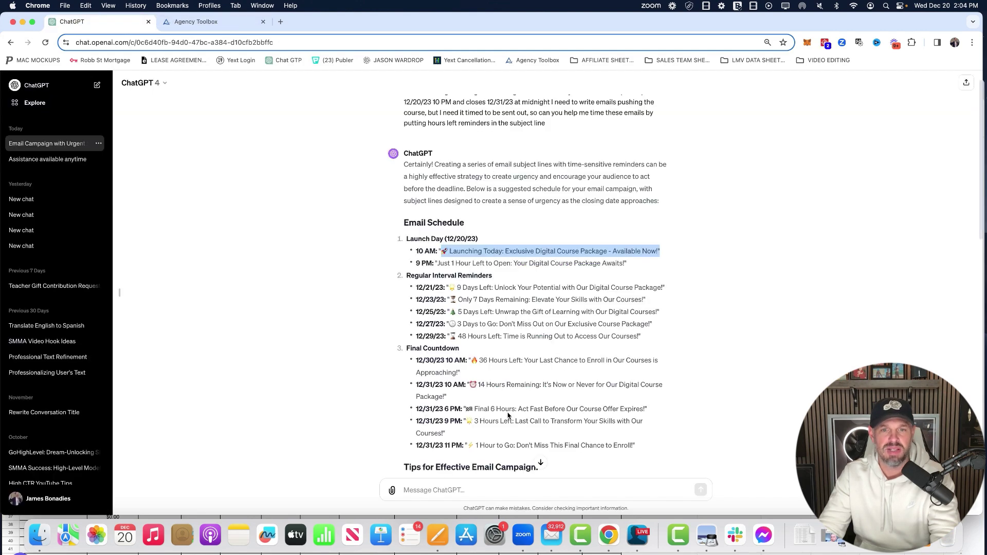
{"action": "scroll", "coordinate": [474, 364], "scroll_direction": "down", "scroll_amount": 20}
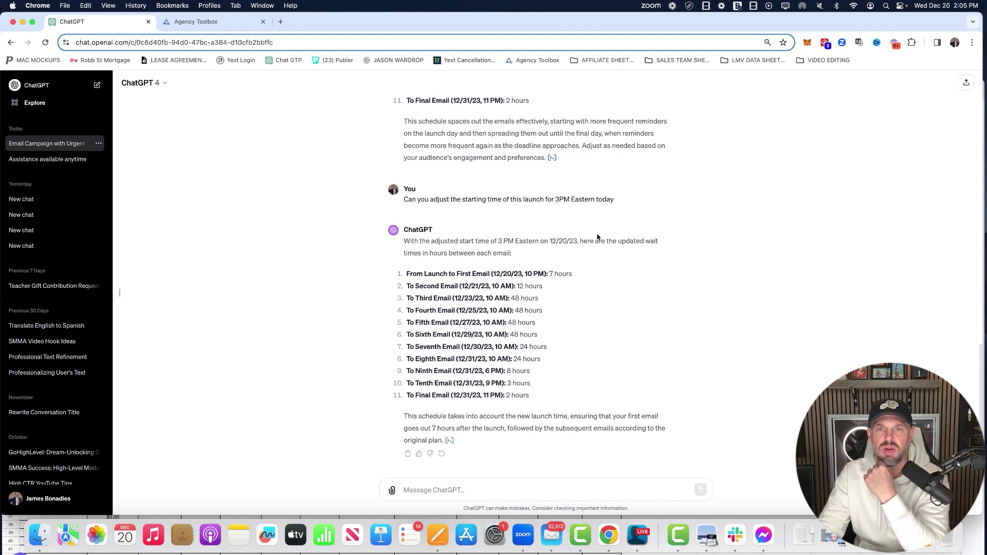
{"action": "left_click_drag", "start_coordinate": [585, 279], "coordinate": [499, 274]}
{"action": "scroll", "coordinate": [597, 222], "scroll_direction": "up", "scroll_amount": 2}
{"action": "scroll", "coordinate": [596, 222], "scroll_direction": "up", "scroll_amount": 5}
{"action": "left_click_drag", "start_coordinate": [576, 217], "coordinate": [537, 218]}
{"action": "mouse_move", "coordinate": [442, 198]}
{"action": "left_mouse_down"}
{"action": "mouse_move", "coordinate": [405, 196]}
{"action": "mouse_move", "coordinate": [458, 197]}
{"action": "left_mouse_up"}
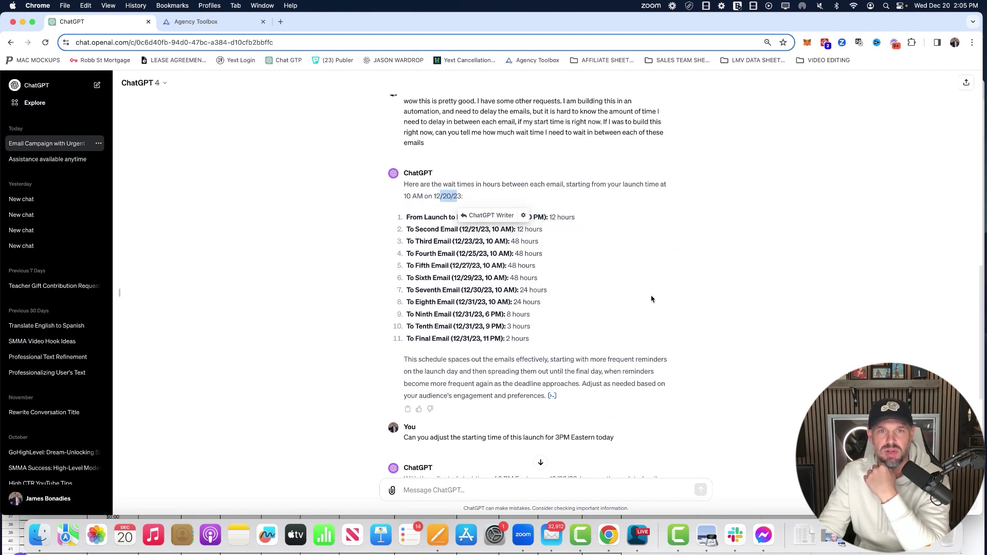
{"action": "scroll", "coordinate": [651, 299], "scroll_direction": "down", "scroll_amount": 6}
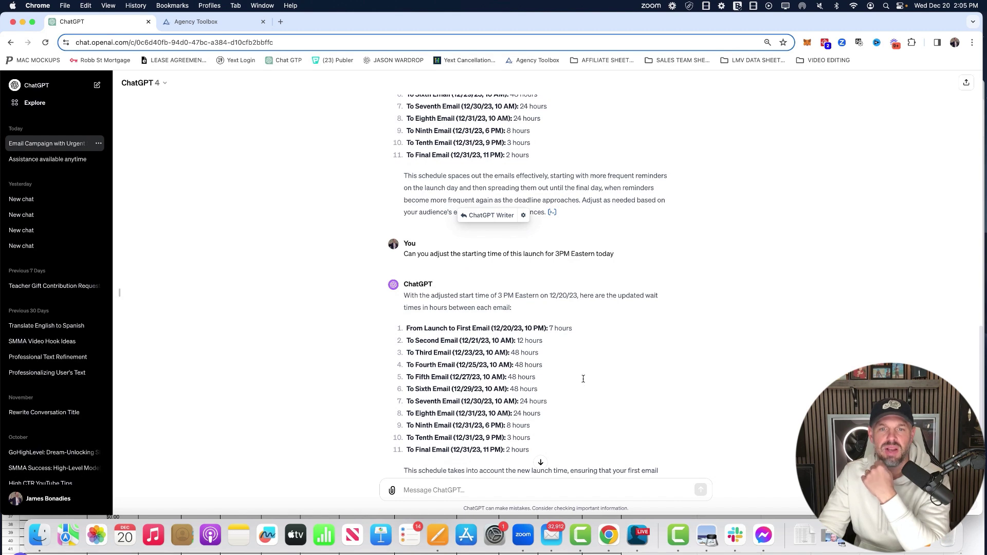
Step: Review the email schedule's subject lines and ask ChatGPT to adjust the subject lines to be half the characters
{"action": "scroll", "coordinate": [577, 226], "scroll_direction": "up", "scroll_amount": 10}
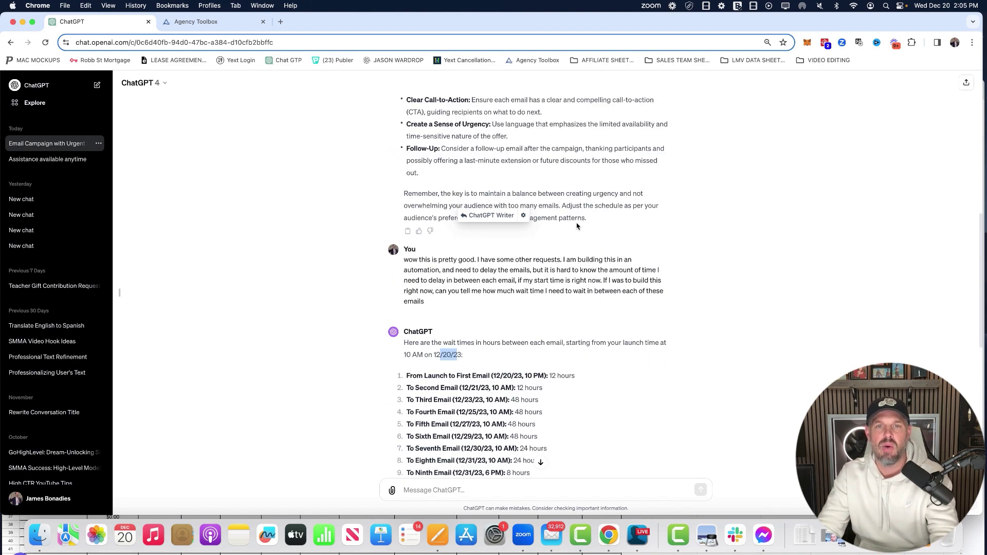
{"action": "scroll", "coordinate": [577, 227], "scroll_direction": "up", "scroll_amount": 10}
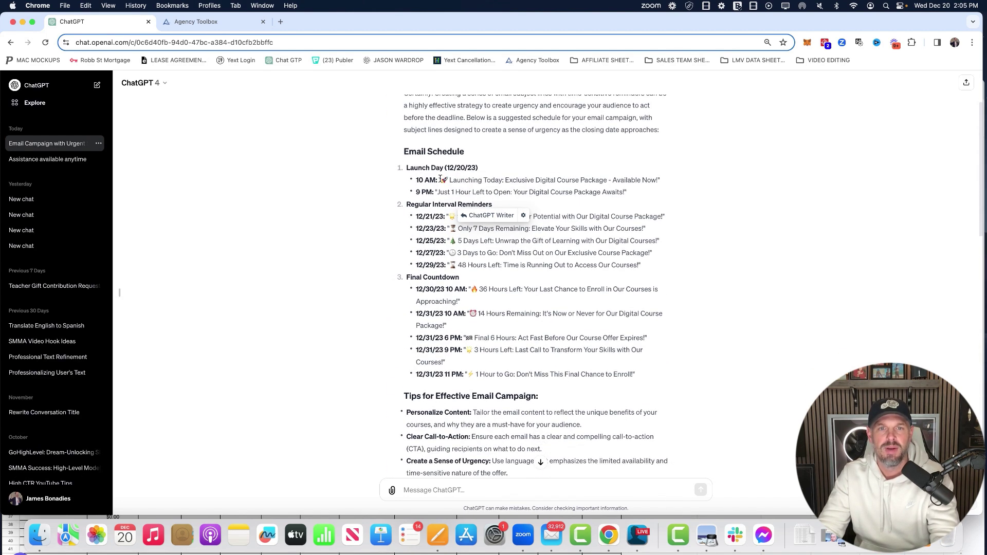
{"action": "scroll", "coordinate": [534, 357], "scroll_direction": "up", "scroll_amount": 1}
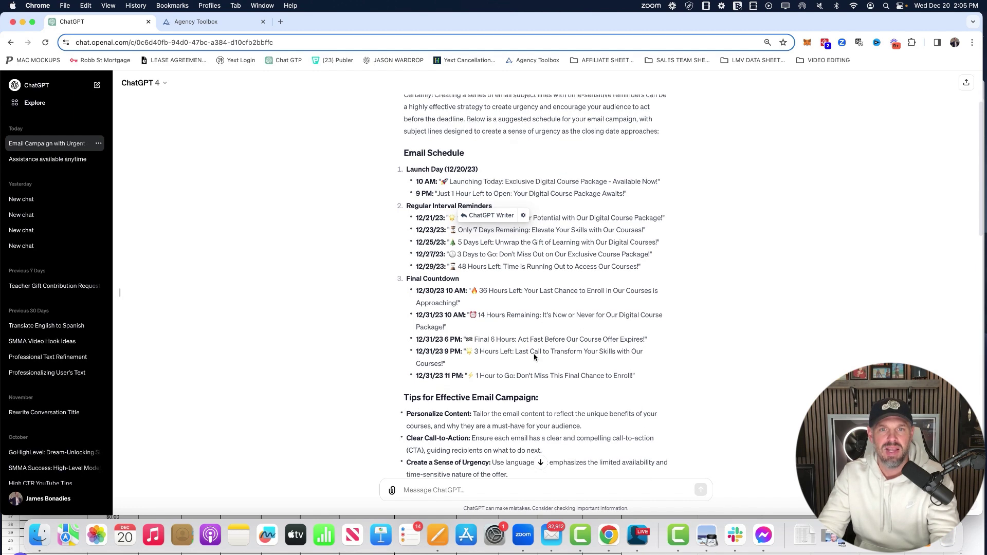
{"action": "scroll", "coordinate": [534, 357], "scroll_direction": "down", "scroll_amount": 10}
{"action": "scroll", "coordinate": [534, 357], "scroll_direction": "up", "scroll_amount": 10}
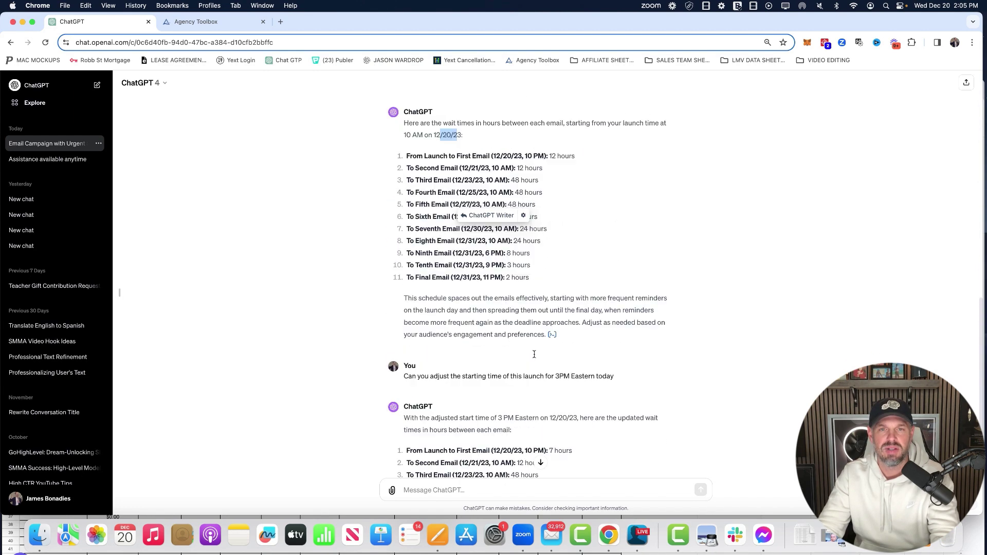
{"action": "left_click", "coordinate": [493, 490]}
{"action": "type", "text": "Can you adju"}
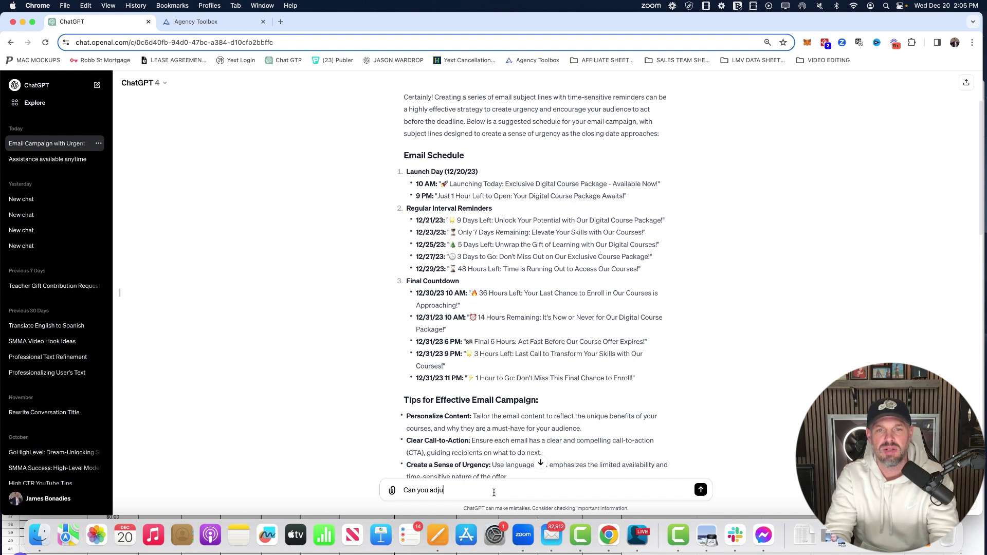
{"action": "type", "text": "st the subje"}
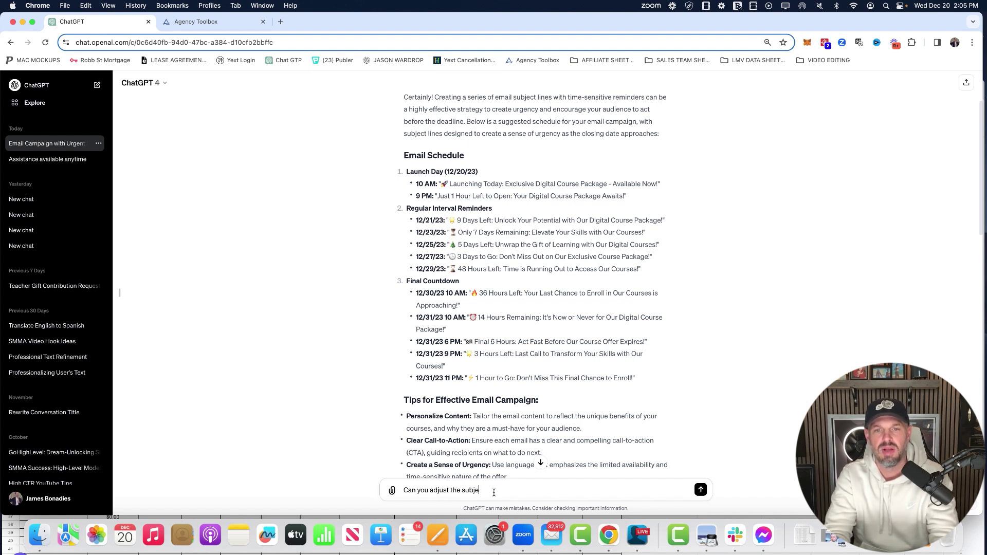
{"action": "type", "text": "ct lines to be"}
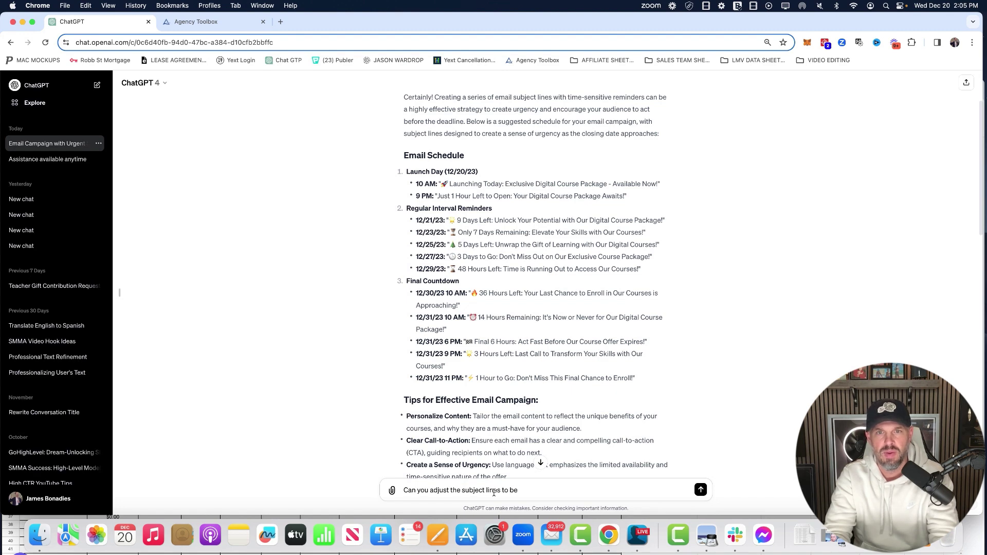
{"action": "type", "text": " half the characters"}
{"action": "key", "text": "Return"}
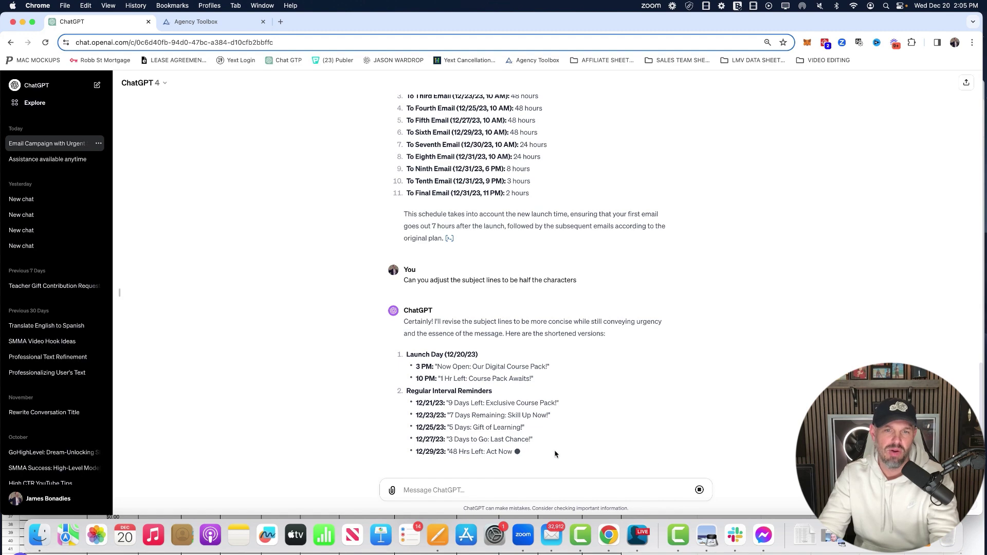